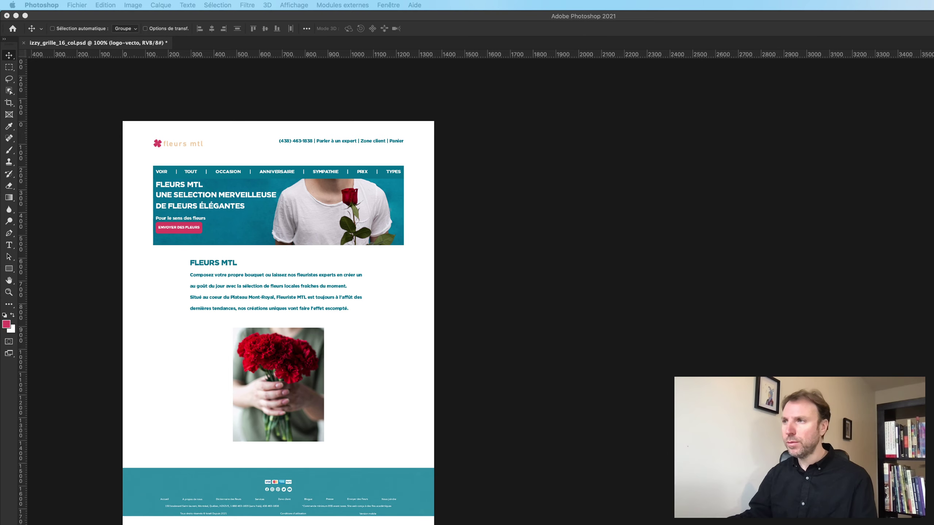
# Show the Calques (Layers) panel beside the Fleurs MTL mockup.
pyautogui.click(324, 349)
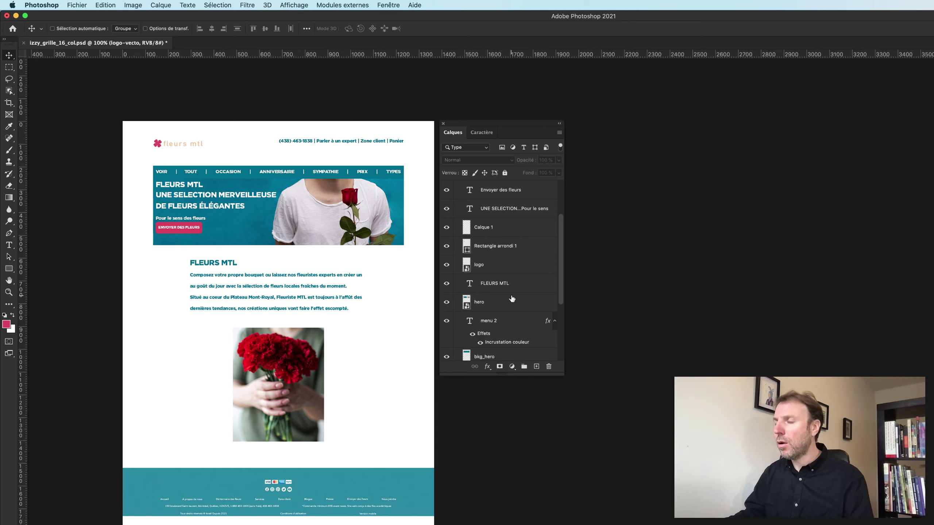
# Identify the hero banner layer by hiding it briefly, then rename it 'hero.jpg'.
pyautogui.click(495, 311)
pyautogui.click(448, 307)
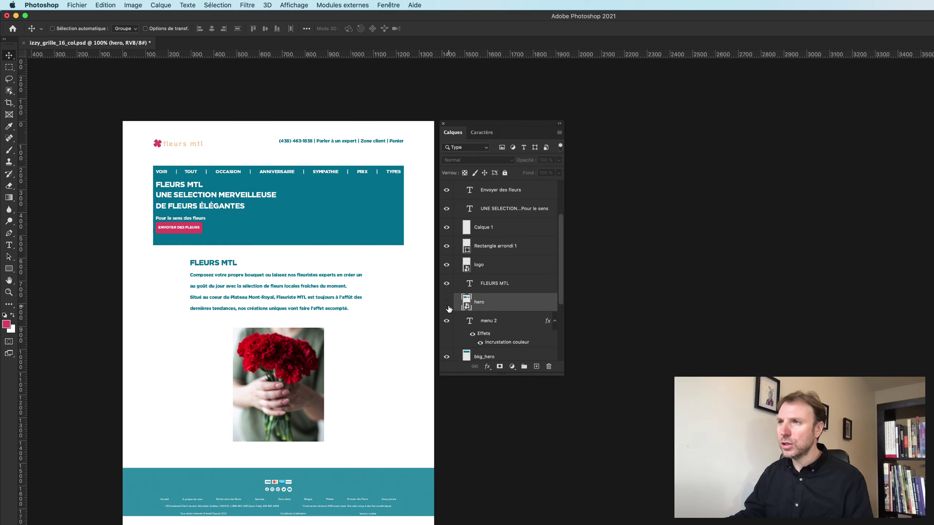
pyautogui.doubleClick(477, 302)
pyautogui.press('Right')
pyautogui.write('.')
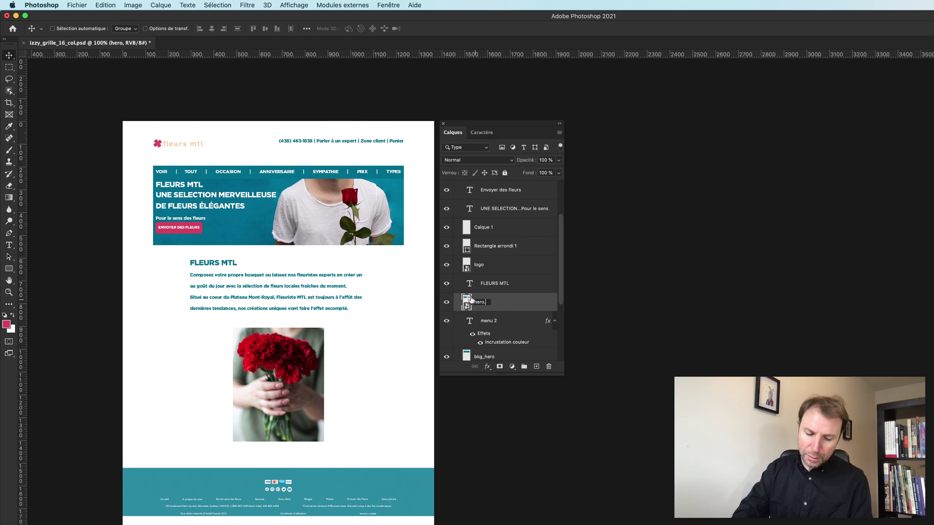
pyautogui.write('jpg')
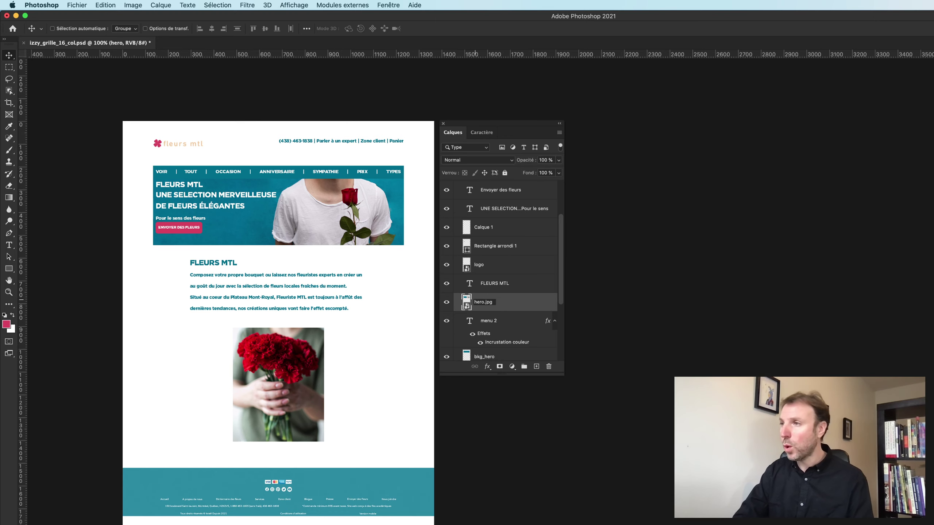
pyautogui.press('Return')
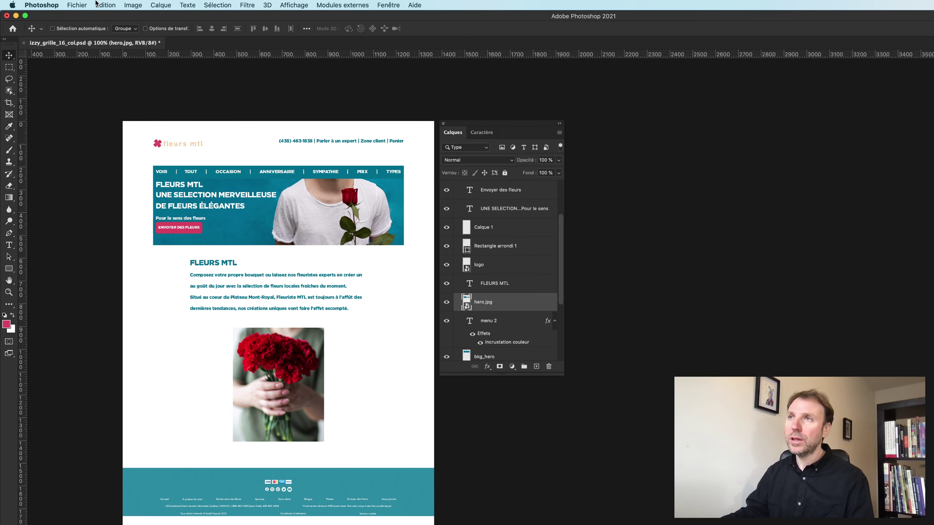
# Enable Fichier > Générer > Fichiers d'image and confirm the 120 KB hero.jpg in izzy_grille_16_col-assets.
pyautogui.click(74, 4)
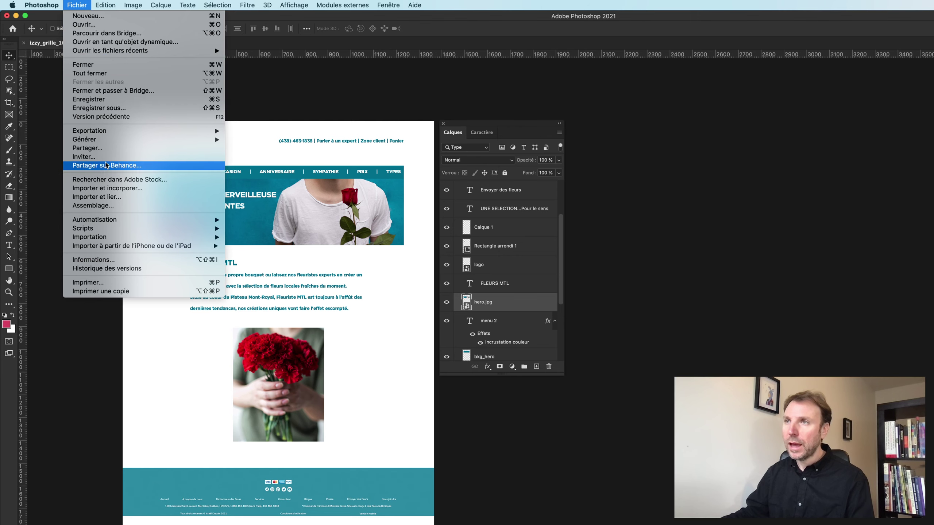
pyautogui.moveTo(109, 139)
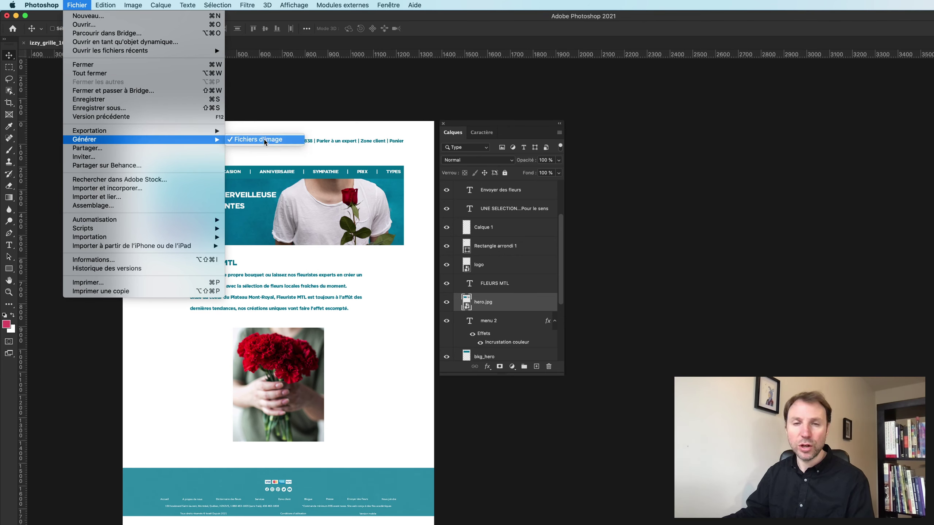
pyautogui.click(296, 99)
pyautogui.press('super+Tab')
pyautogui.press('super+Tab')
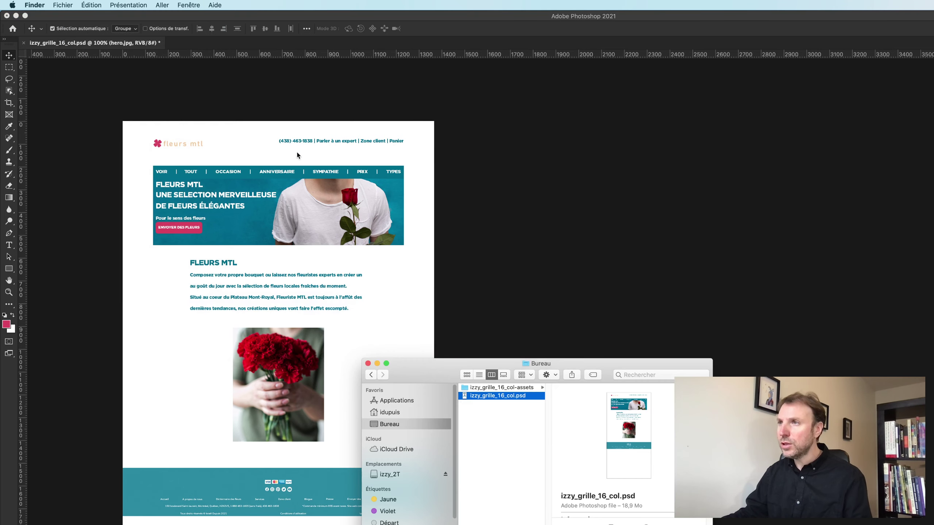
pyautogui.click(462, 389)
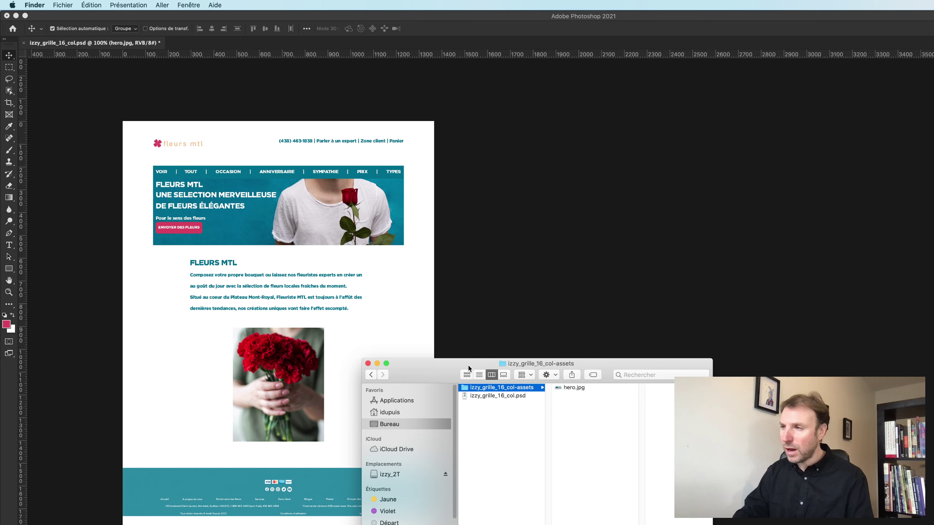
pyautogui.press('Right')
pyautogui.press('space')
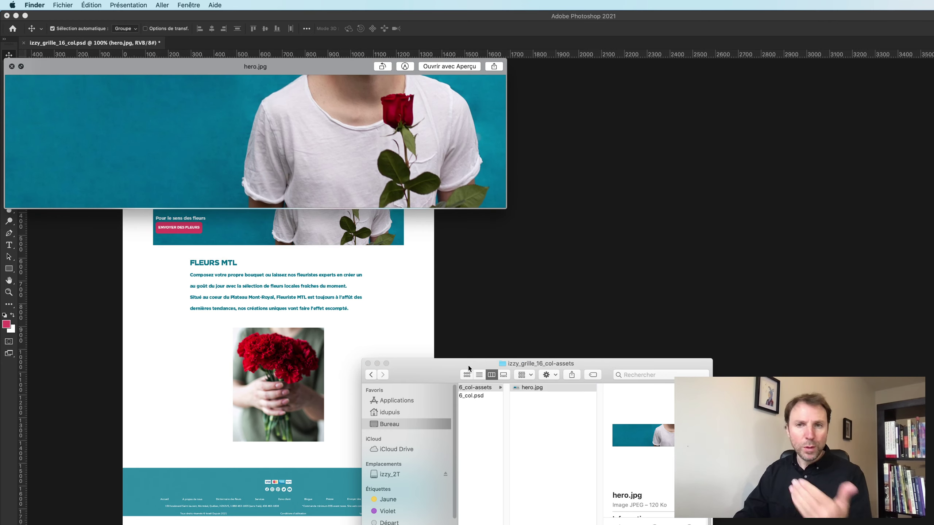
pyautogui.press('space')
pyautogui.press('space')
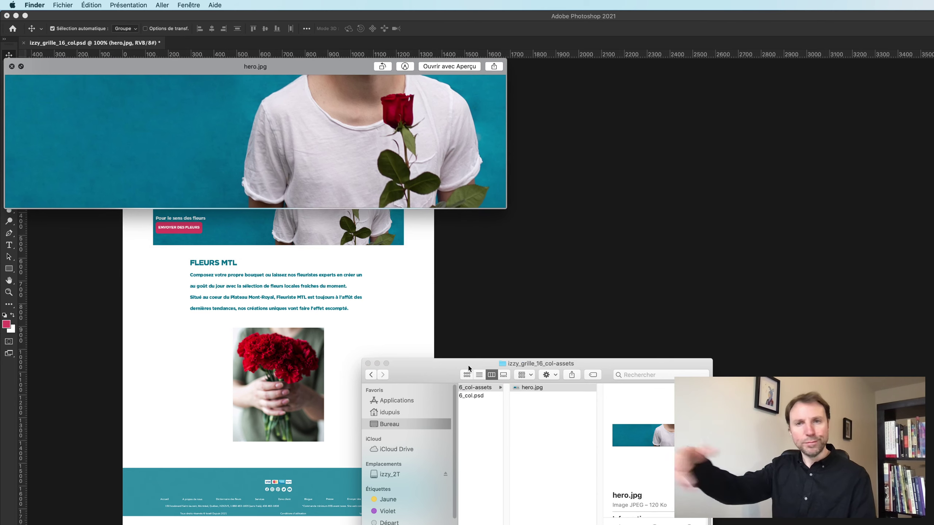
pyautogui.press('space')
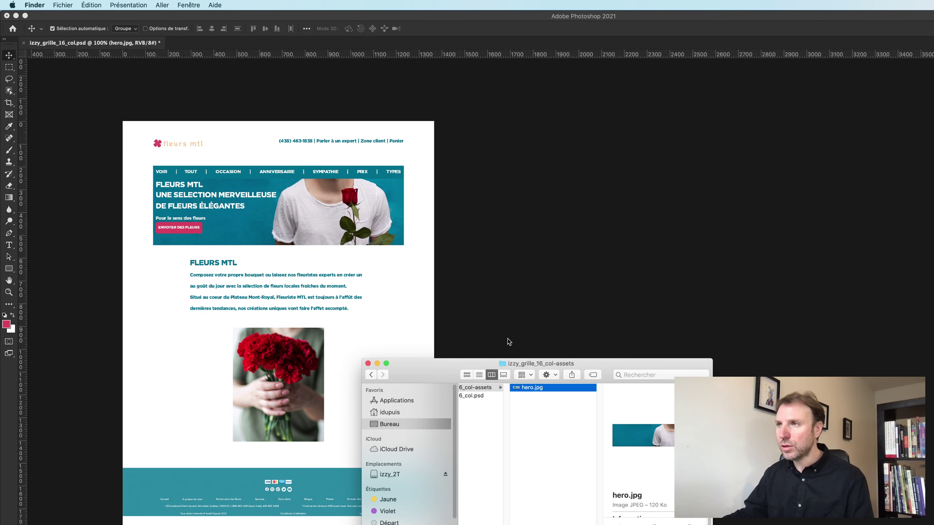
pyautogui.click(514, 320)
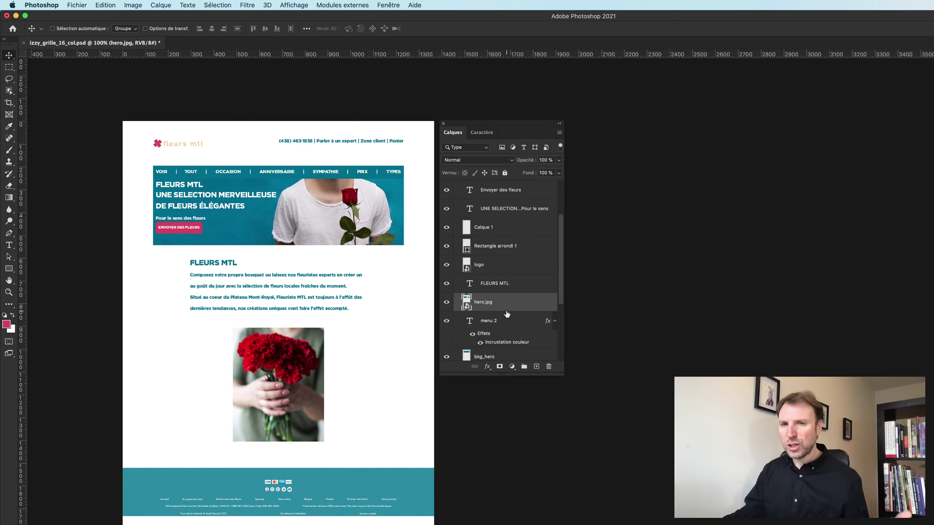
# Rename the hero.jpg layer to 'hero.jpg60%' and save the document.
pyautogui.press('super+Tab')
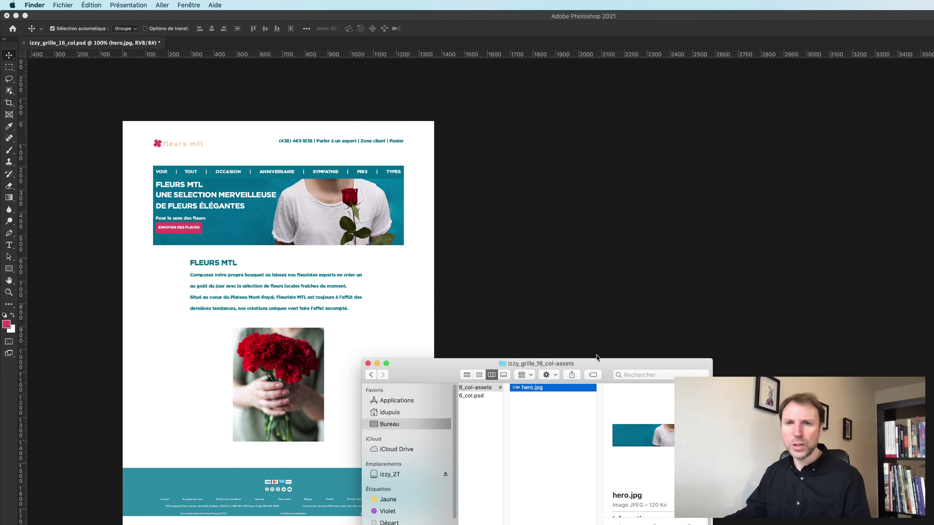
pyautogui.click(493, 334)
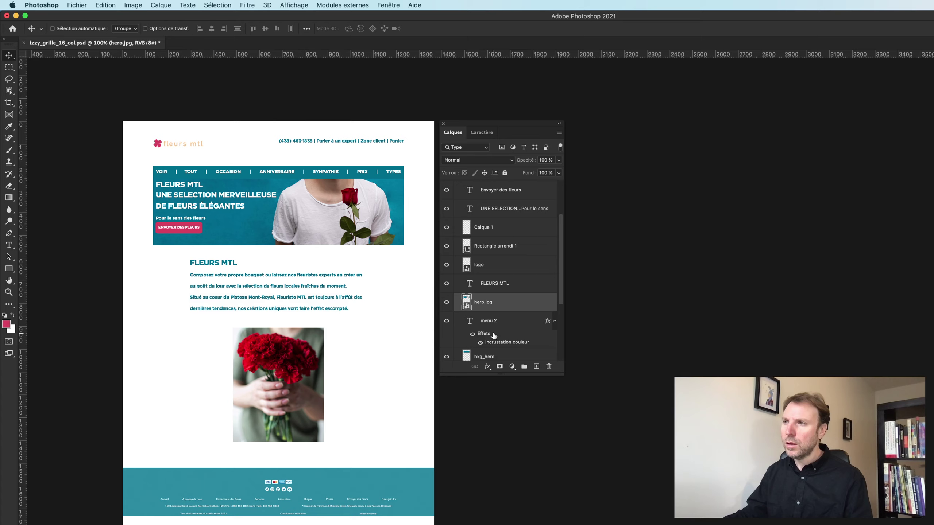
pyautogui.doubleClick(489, 302)
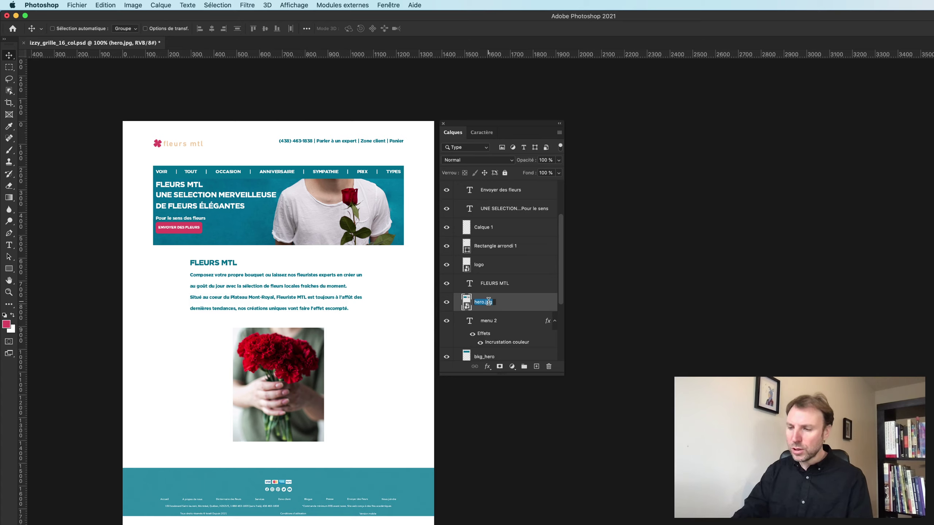
pyautogui.press('Right')
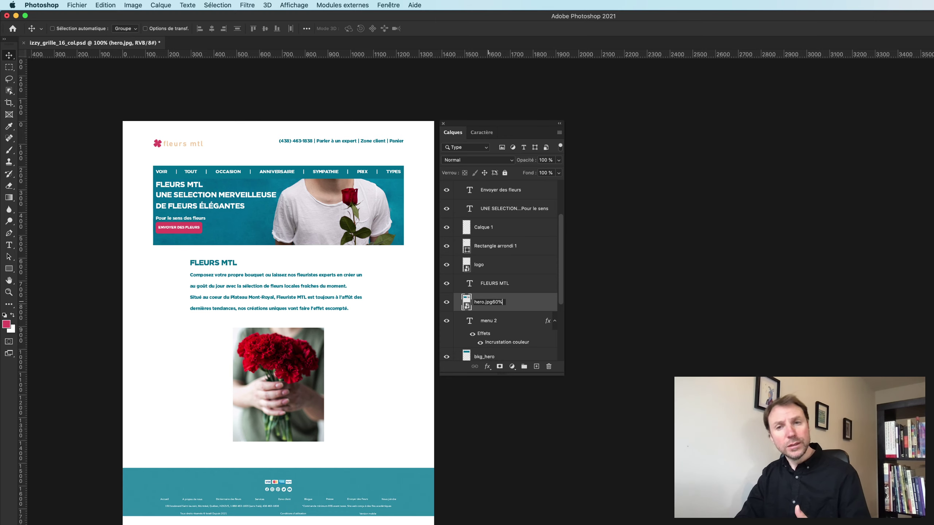
pyautogui.press('Return')
pyautogui.press('super+s')
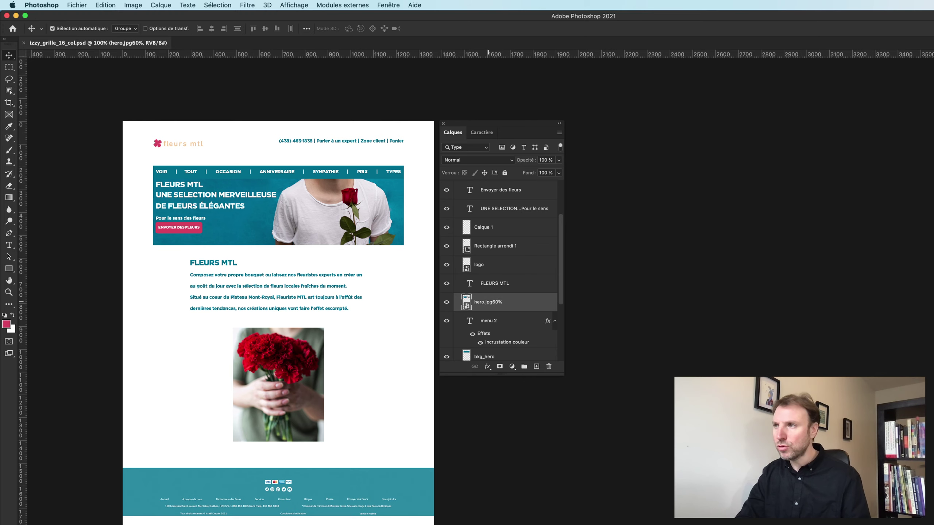
# Confirm in Finder that the re-exported hero.jpg is now only 42 KB.
pyautogui.press('super+Tab')
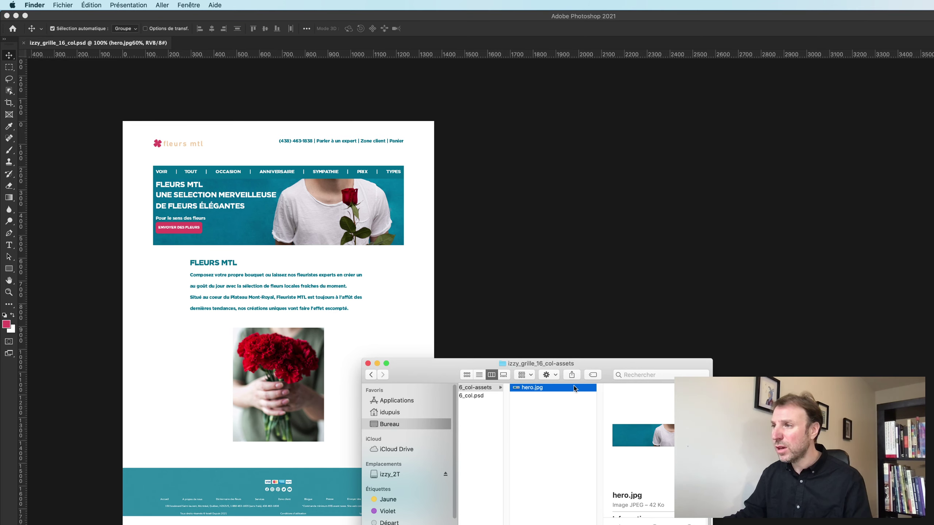
pyautogui.press('space')
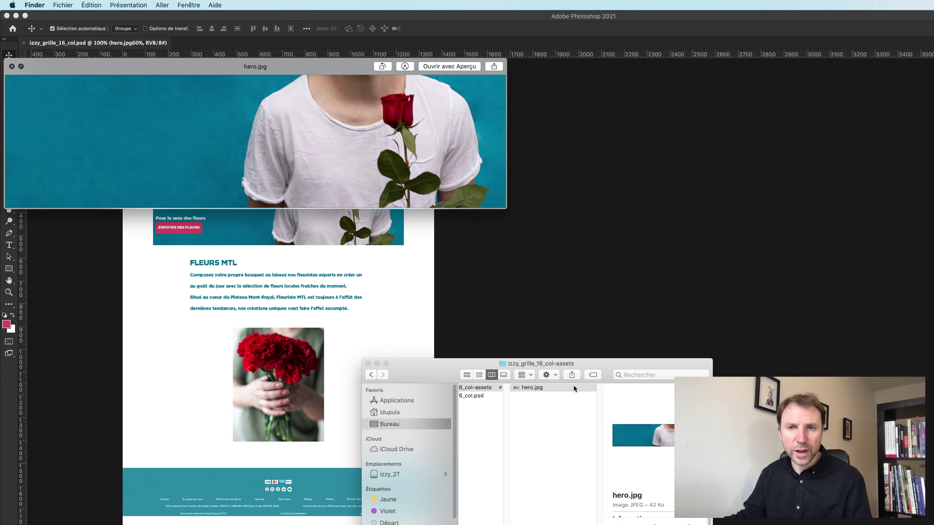
pyautogui.press('space')
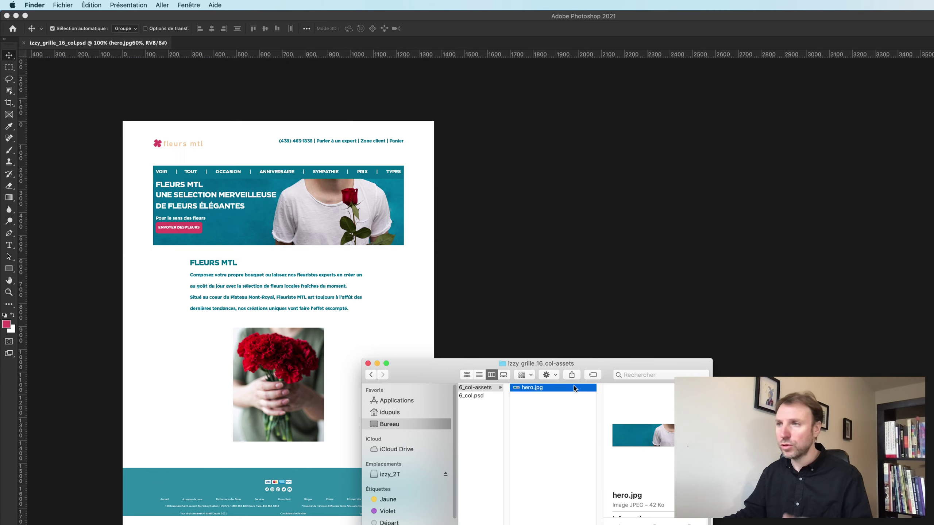
pyautogui.click(556, 307)
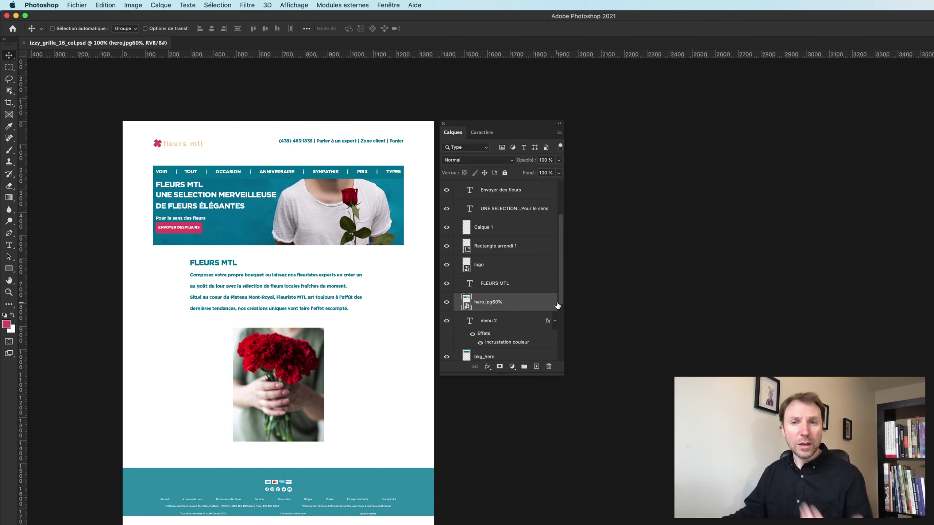
# Expand the footer's social group and rename its youtube layer to 'youtube.gif'.
pyautogui.scroll(-5, 538, 275)
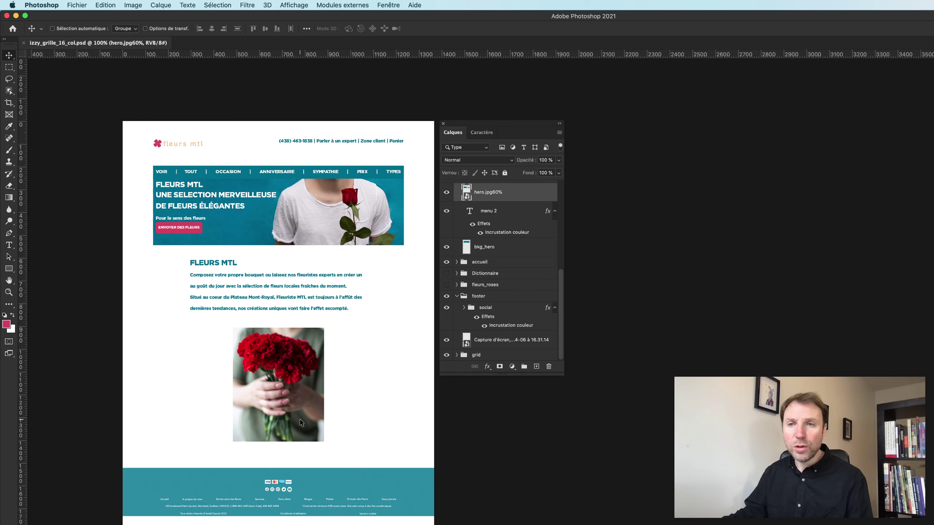
pyautogui.click(464, 308)
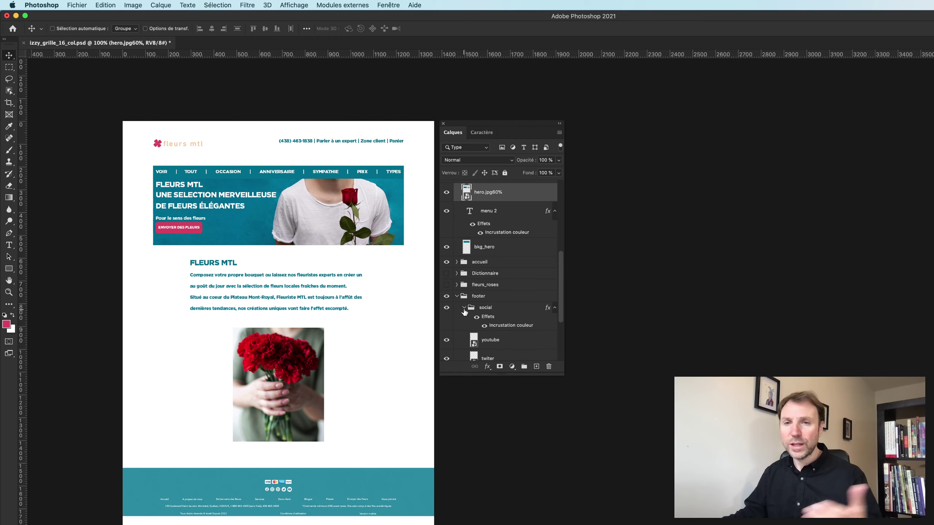
pyautogui.scroll(-3, 469, 291)
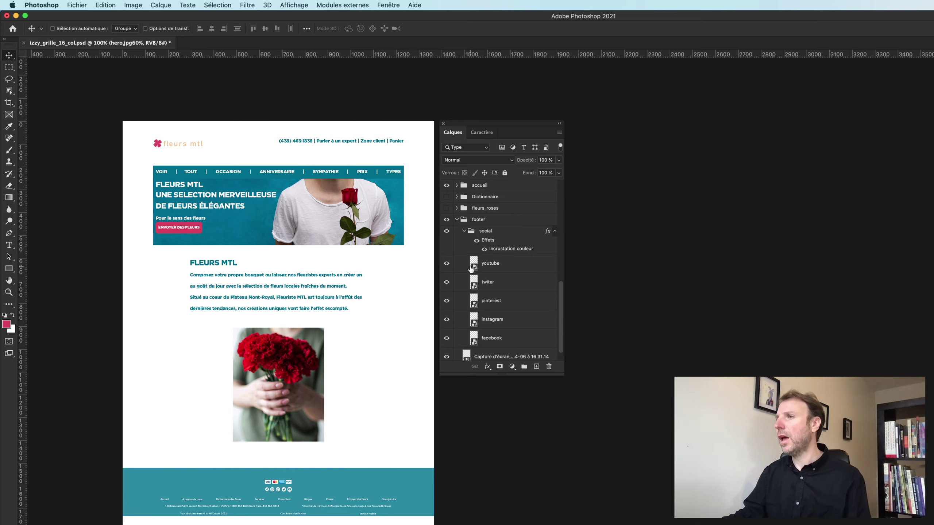
pyautogui.click(484, 266)
pyautogui.doubleClick(485, 264)
pyautogui.write('.gi')
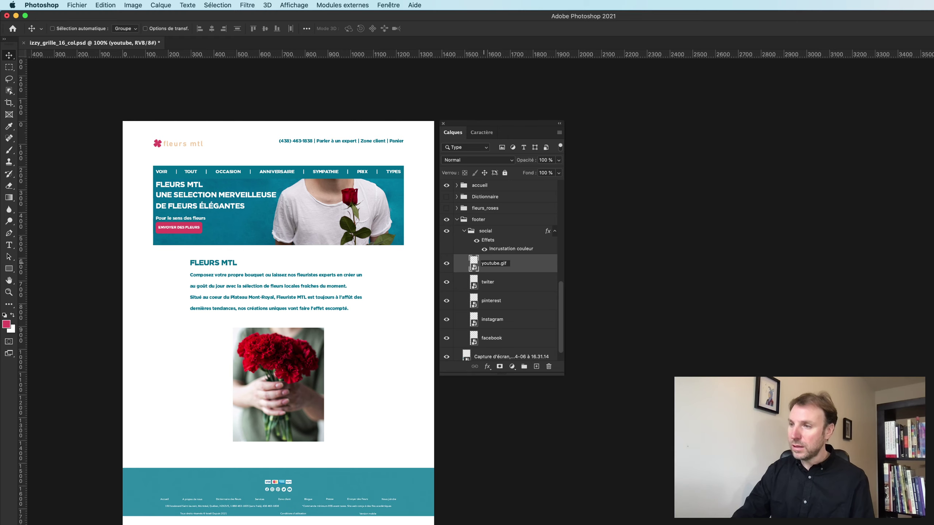
pyautogui.write('f')
pyautogui.press('Return')
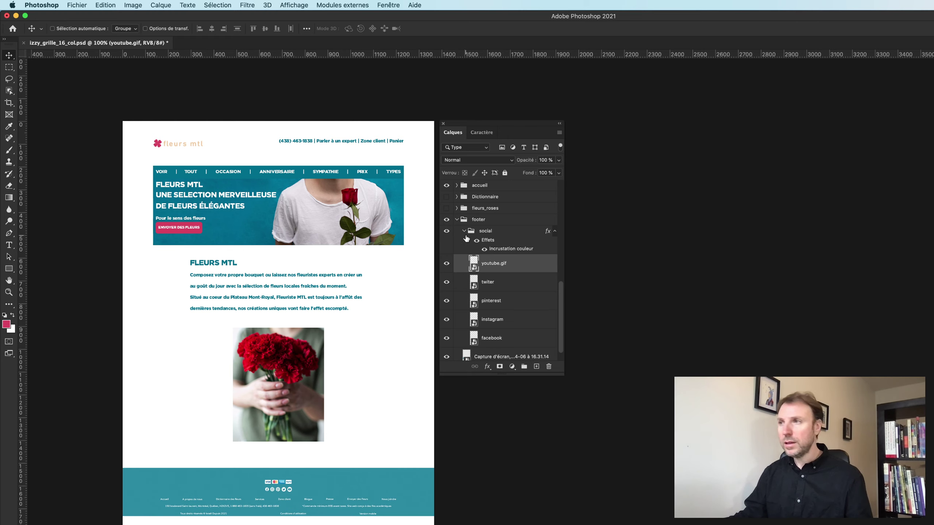
pyautogui.rightClick(464, 222)
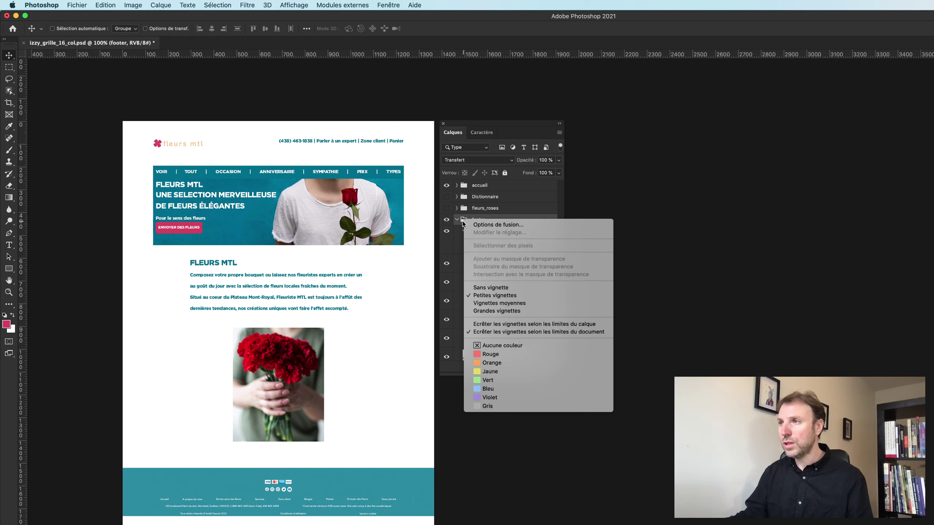
pyautogui.click(460, 231)
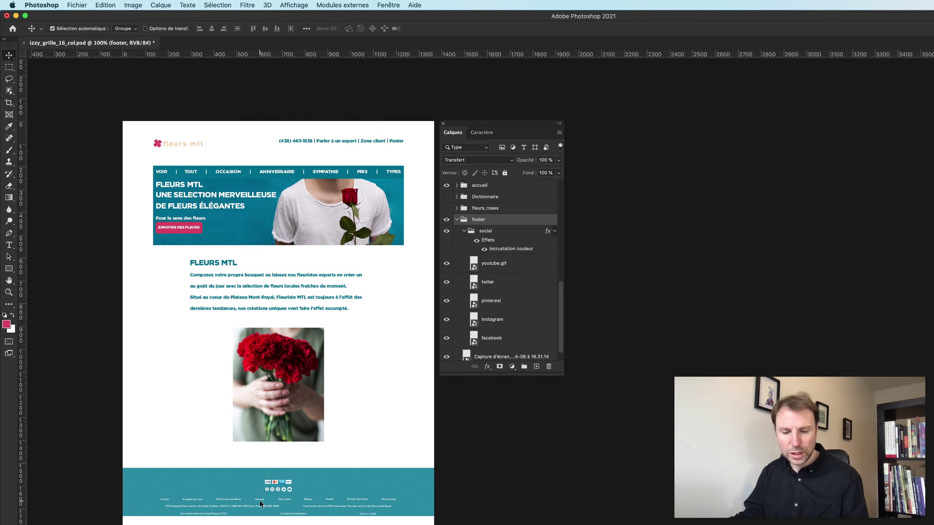
# Preview the exported youtube.gif in the assets folder.
pyautogui.press('super+Tab')
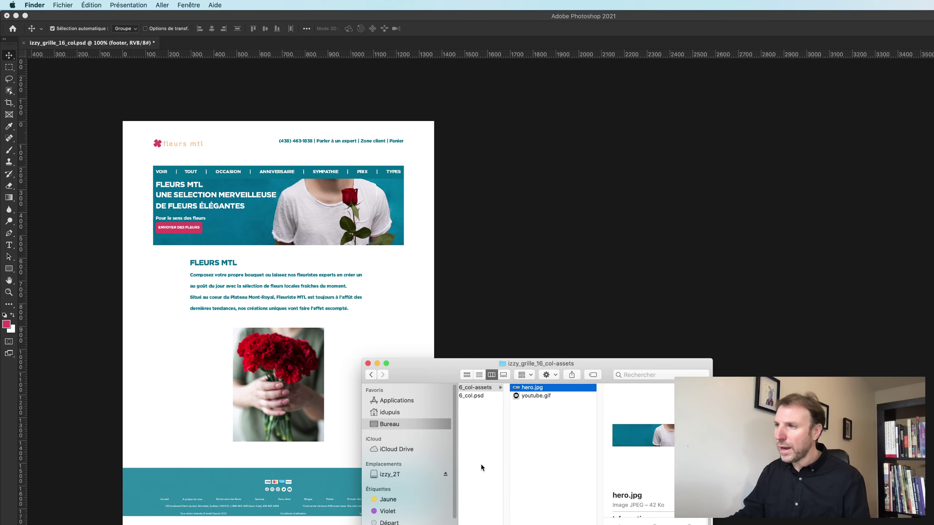
pyautogui.press('Down')
pyautogui.press('space')
pyautogui.press('space')
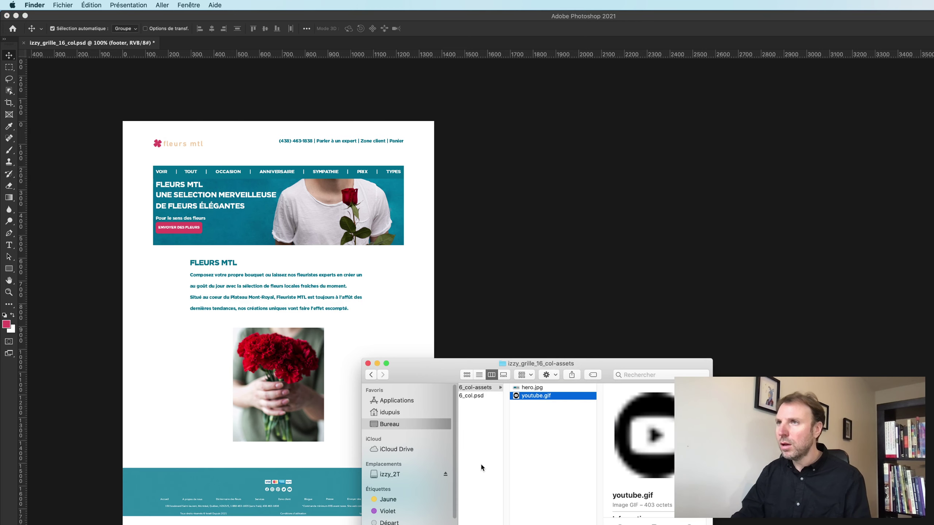
pyautogui.press('super+Tab')
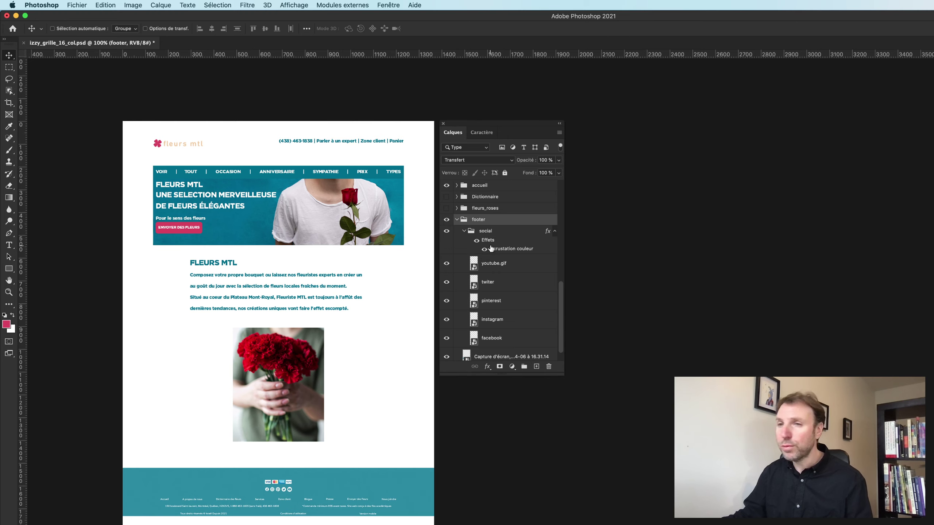
# Copy the social group's colour overlay onto youtube.gif and twiter, save, and recheck the 91-byte youtube.gif.
pyautogui.moveTo(487, 243); pyautogui.dragTo(493, 264)
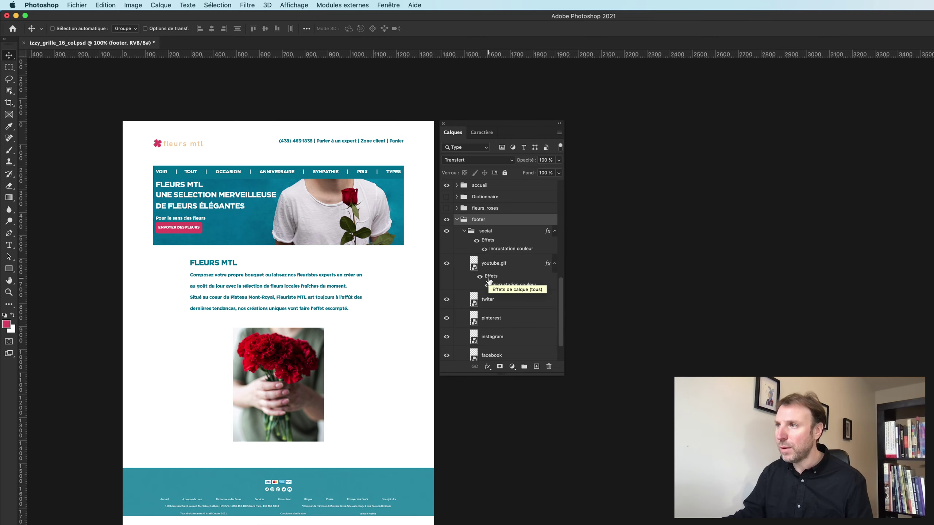
pyautogui.moveTo(488, 280); pyautogui.dragTo(494, 300)
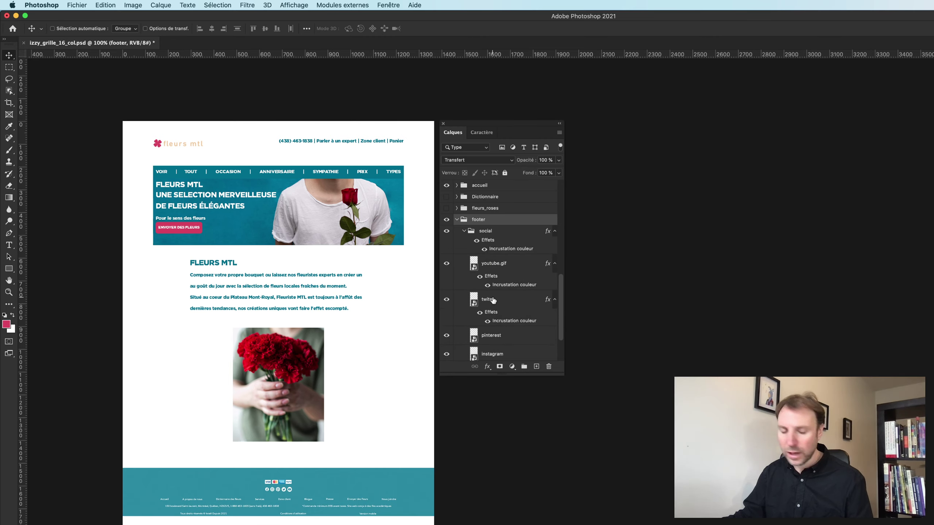
pyautogui.press('super+s')
pyautogui.press('super+Tab')
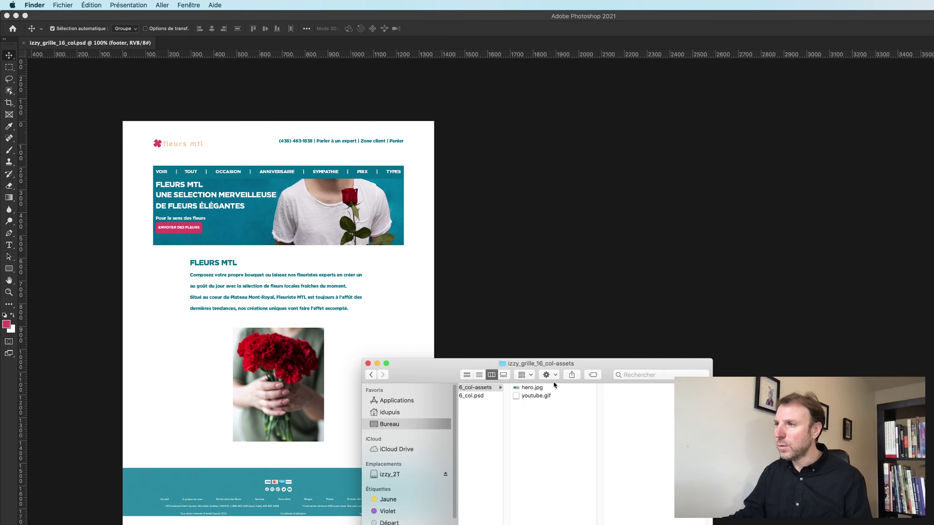
pyautogui.click(556, 397)
pyautogui.press('space')
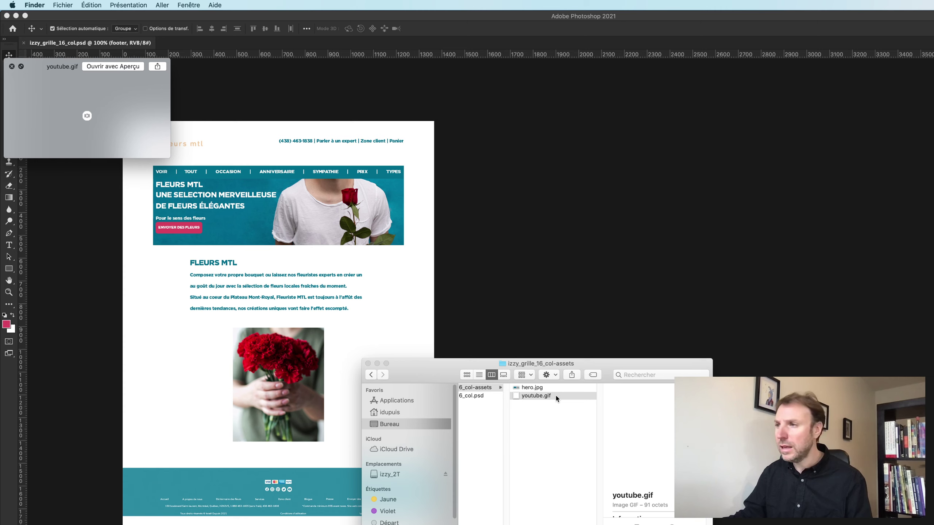
pyautogui.press('super+Tab')
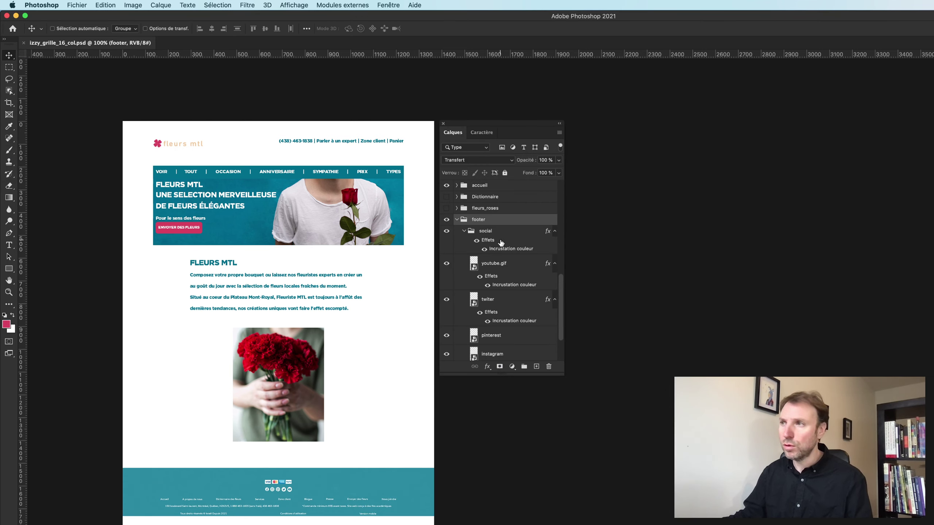
# Rename the youtube.gif layer back to 'youtube'.
pyautogui.doubleClick(501, 262)
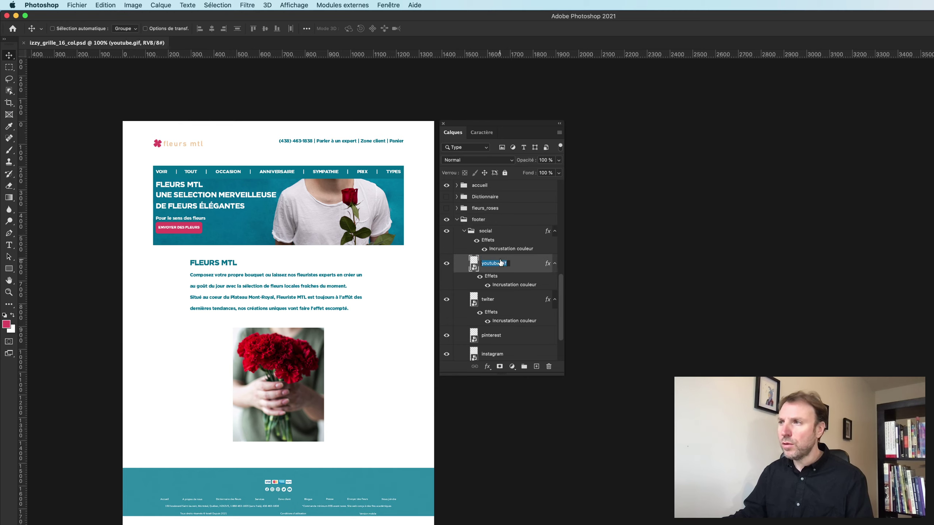
pyautogui.press('Right')
pyautogui.press('BackSpace')
pyautogui.press('BackSpace')
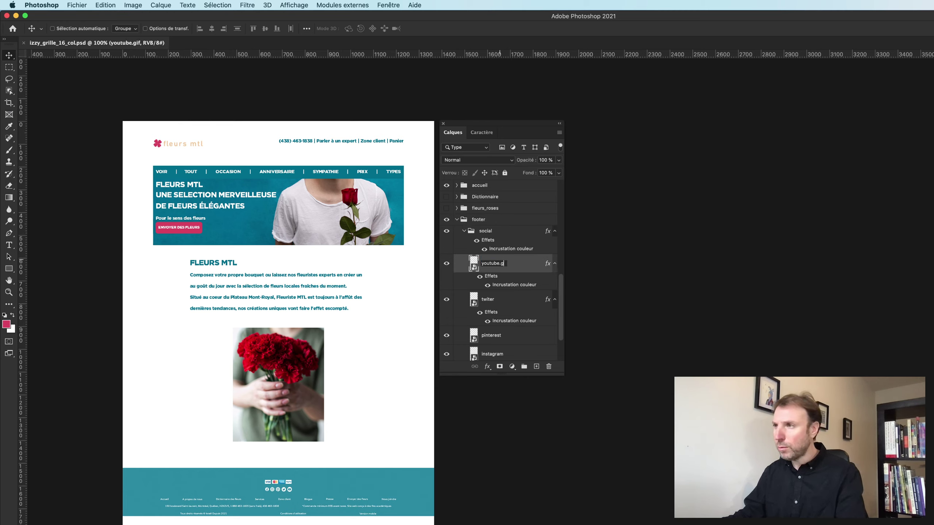
pyautogui.press('Return')
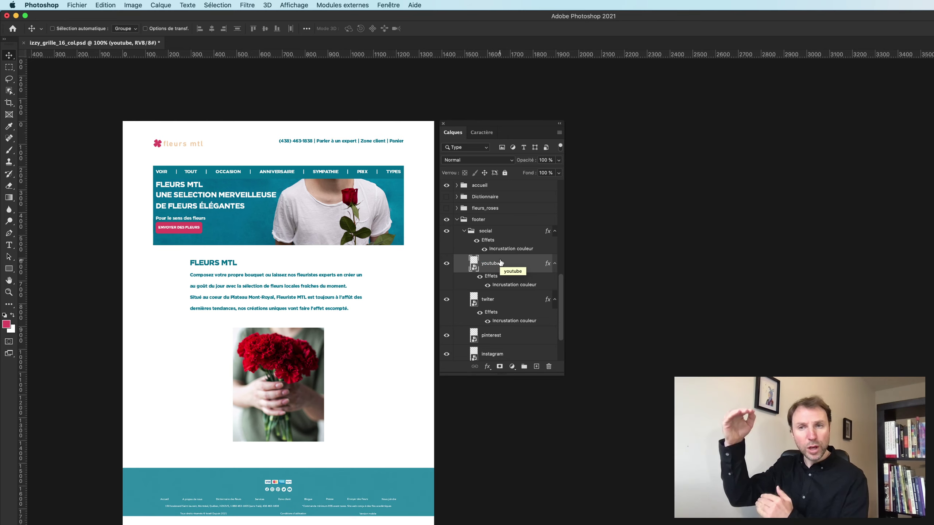
pyautogui.click(495, 232)
pyautogui.doubleClick(496, 232)
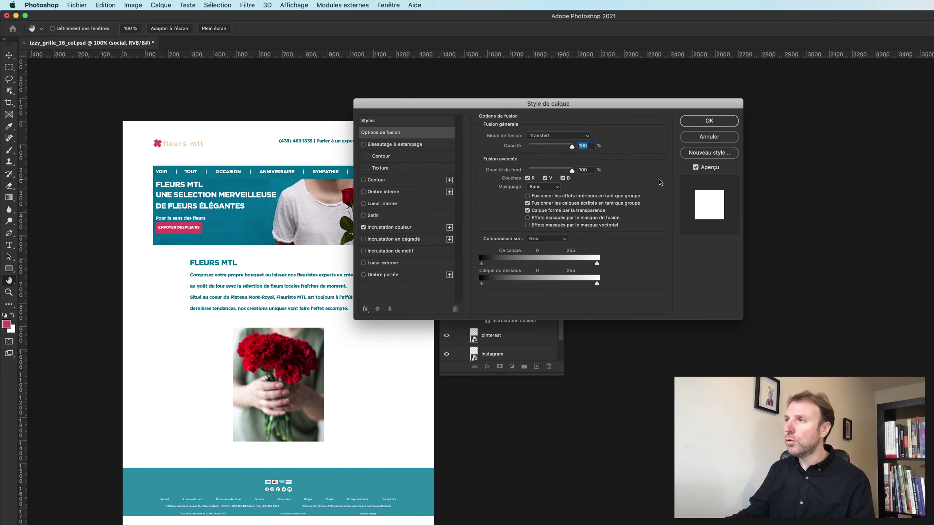
pyautogui.click(708, 136)
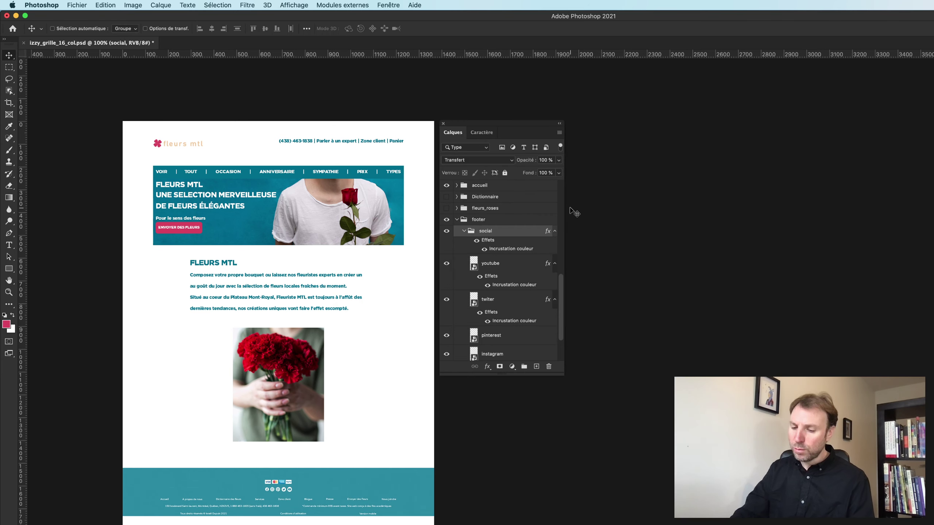
# Rename the social group to 'social.gif' and save so it exports.
pyautogui.click(485, 224)
pyautogui.doubleClick(486, 230)
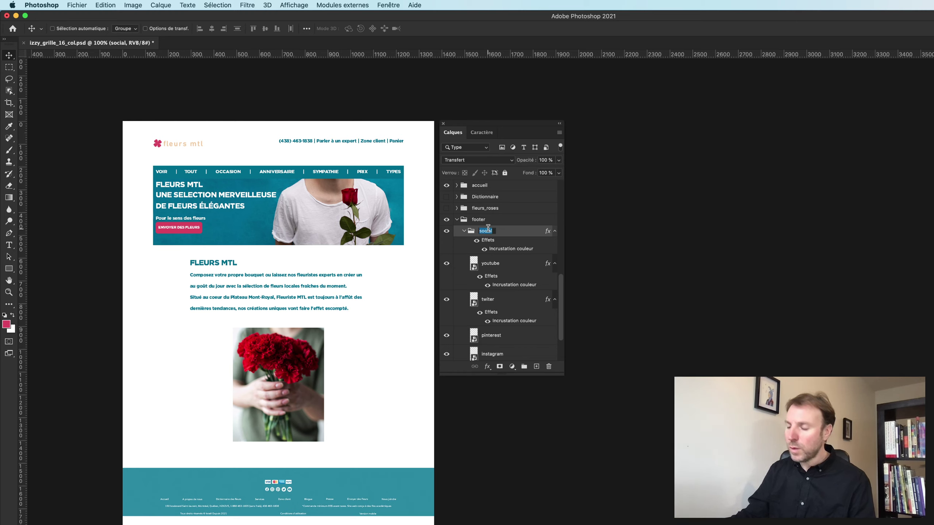
pyautogui.press('Right')
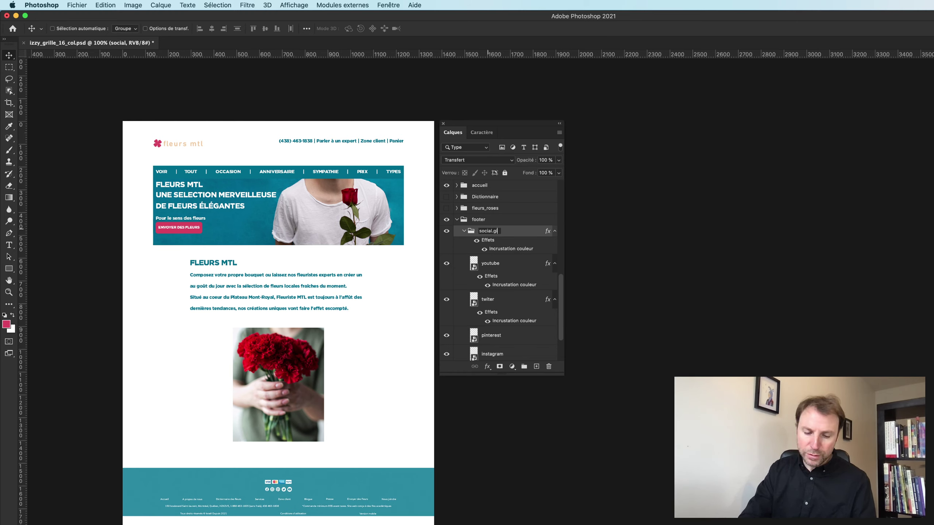
pyautogui.write('f')
pyautogui.press('Return')
pyautogui.press('super+s')
pyautogui.press('super+Tab')
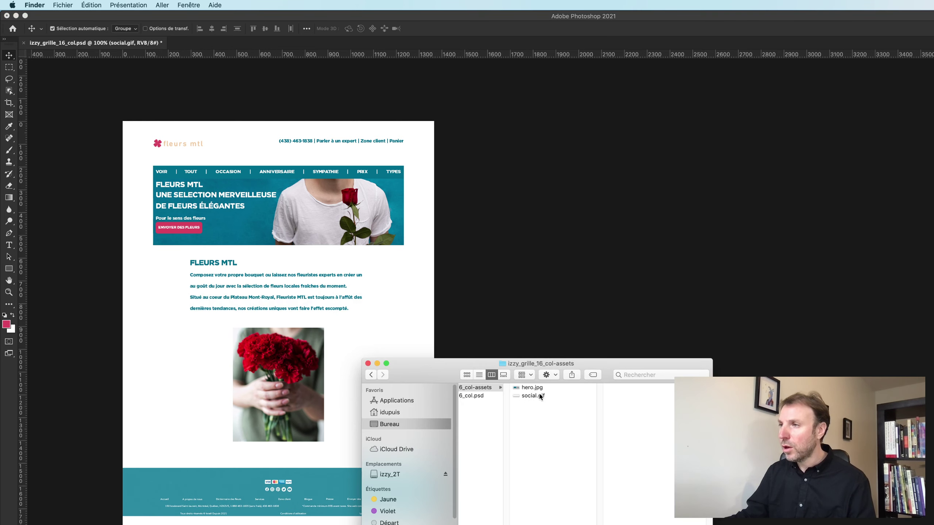
# Quick Look the 285-byte social.gif showing all the social icons, then return to Photoshop.
pyautogui.click(540, 397)
pyautogui.press('space')
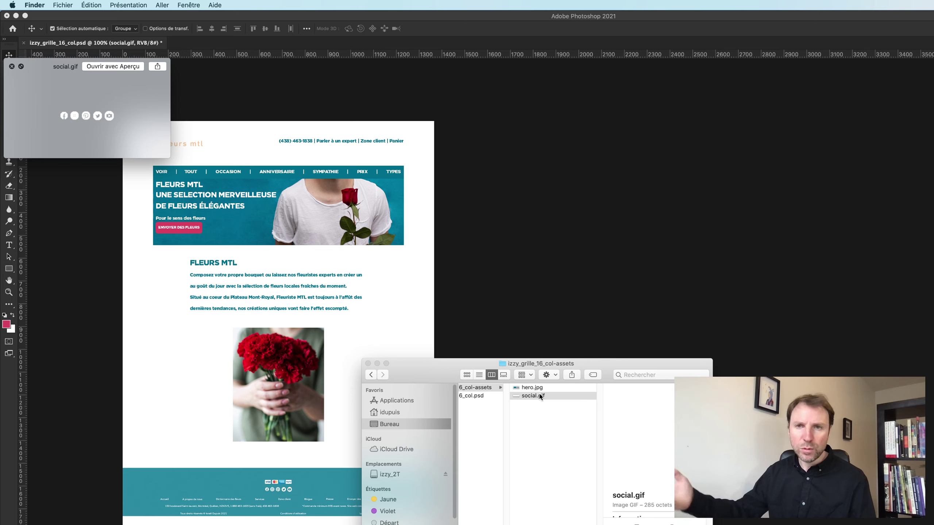
pyautogui.press('space')
pyautogui.click(543, 345)
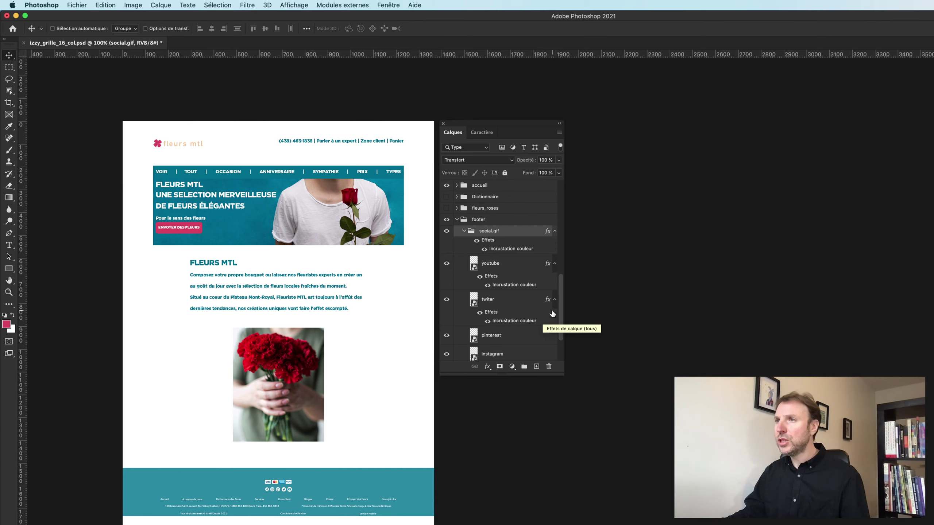
pyautogui.scroll(-3, 549, 302)
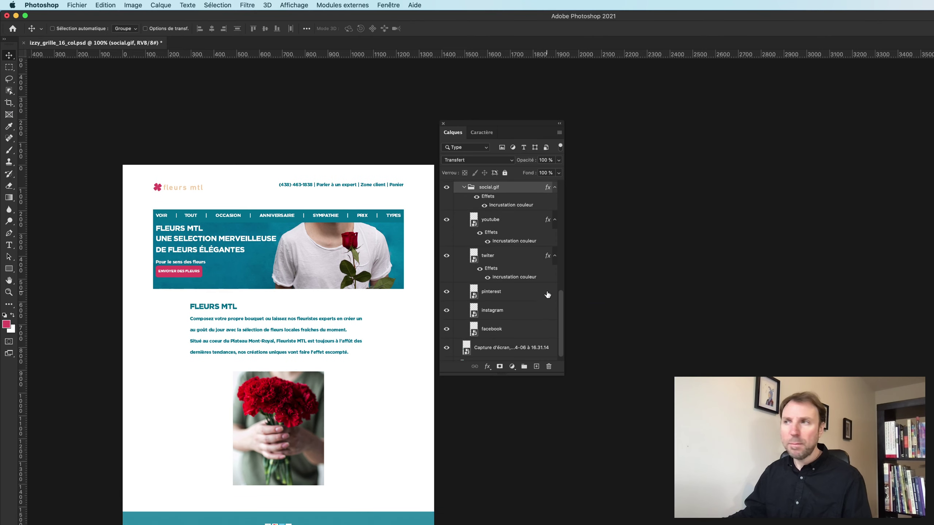
# Find the header group's logo layer and rename it 'logo.png'.
pyautogui.scroll(-3, 547, 295)
pyautogui.scroll(-2, 469, 255)
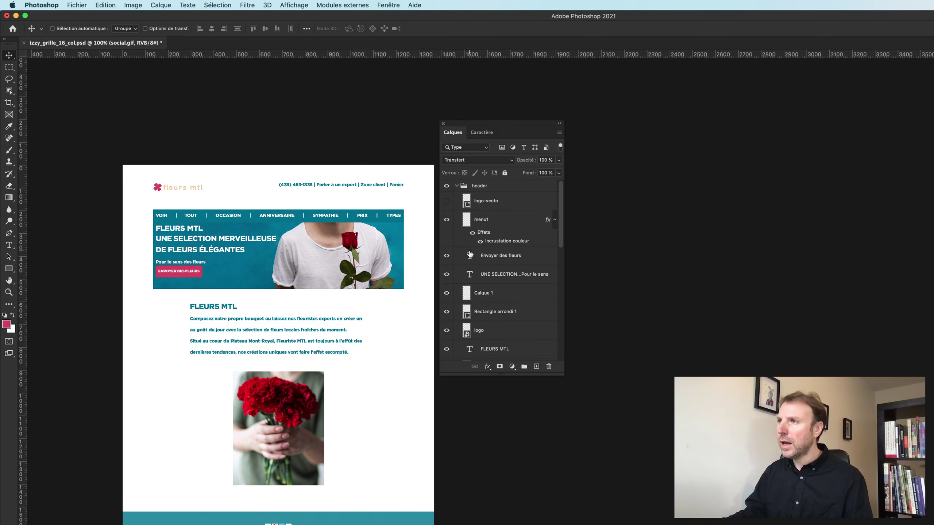
pyautogui.click(480, 331)
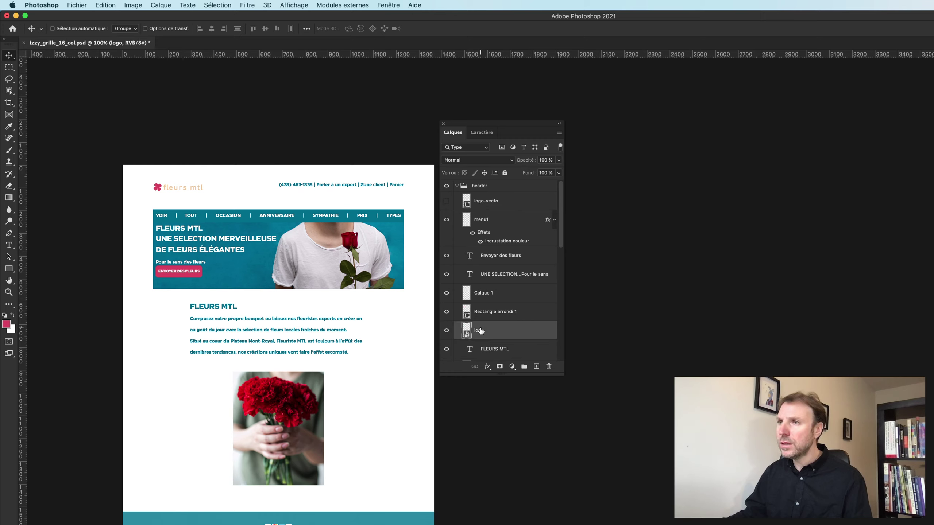
pyautogui.click(447, 331)
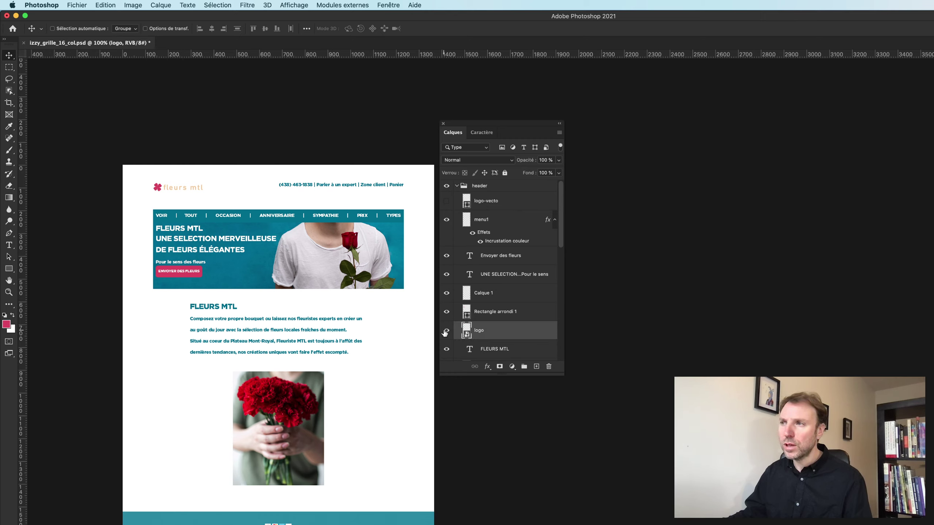
pyautogui.doubleClick(478, 330)
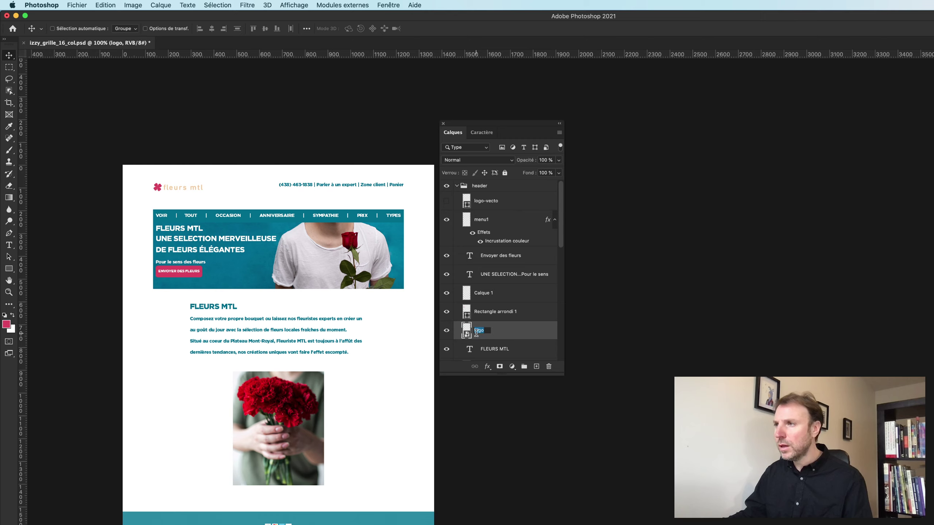
pyautogui.write('logo.p')
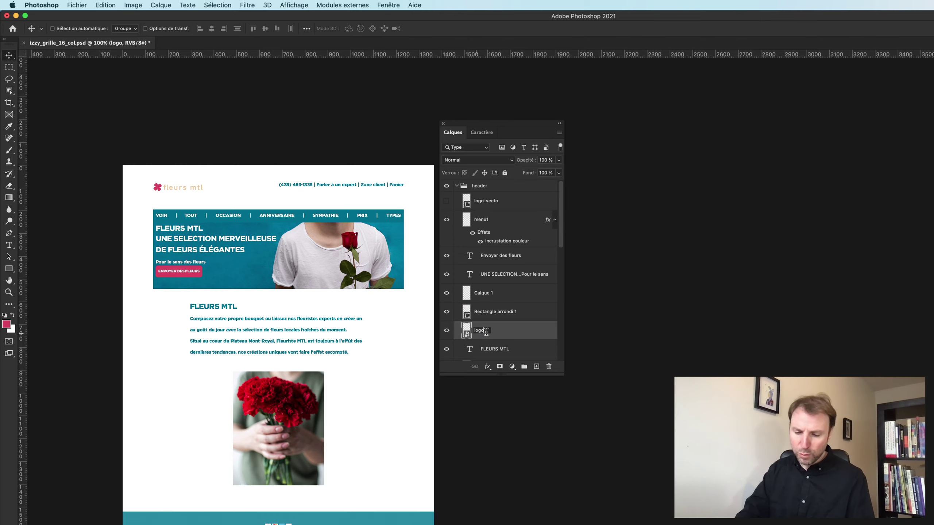
pyautogui.write('ng')
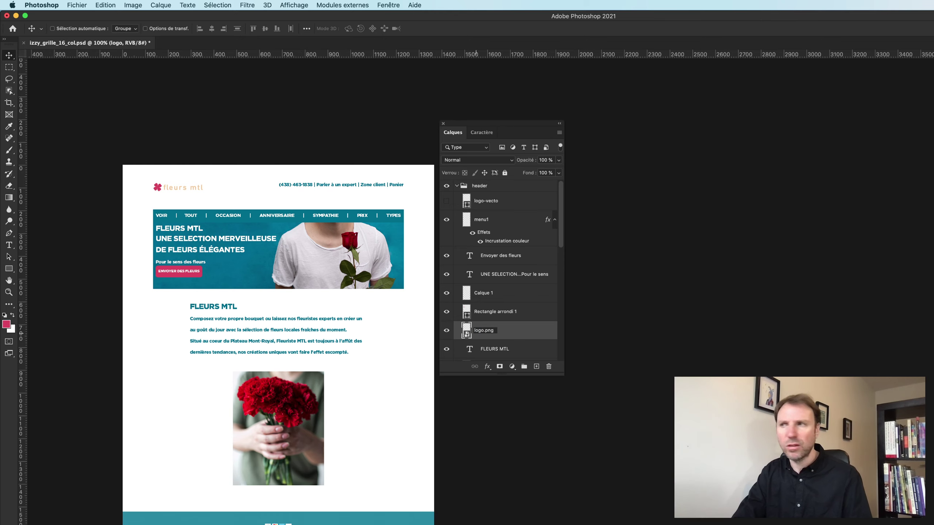
pyautogui.press('Return')
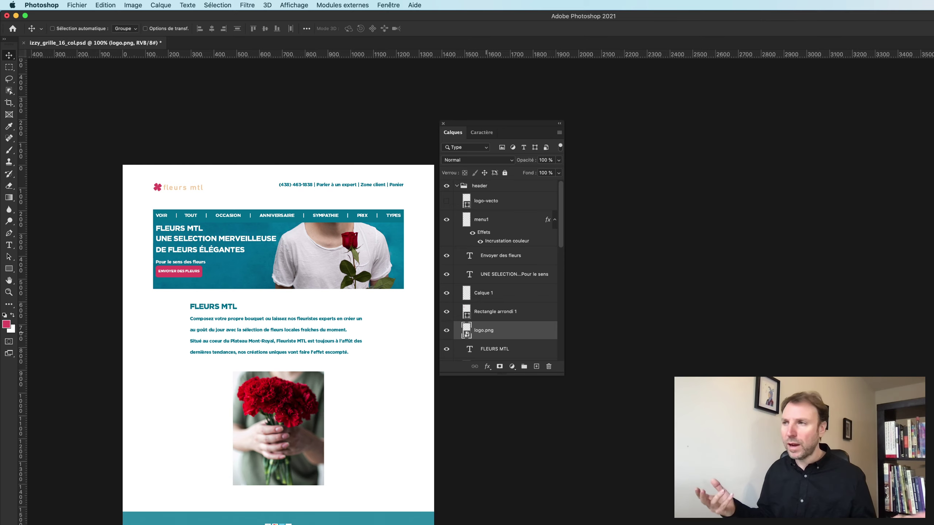
# Preview the exported logo.png with the fleurs mtl logo in the assets folder.
pyautogui.press('super+Tab')
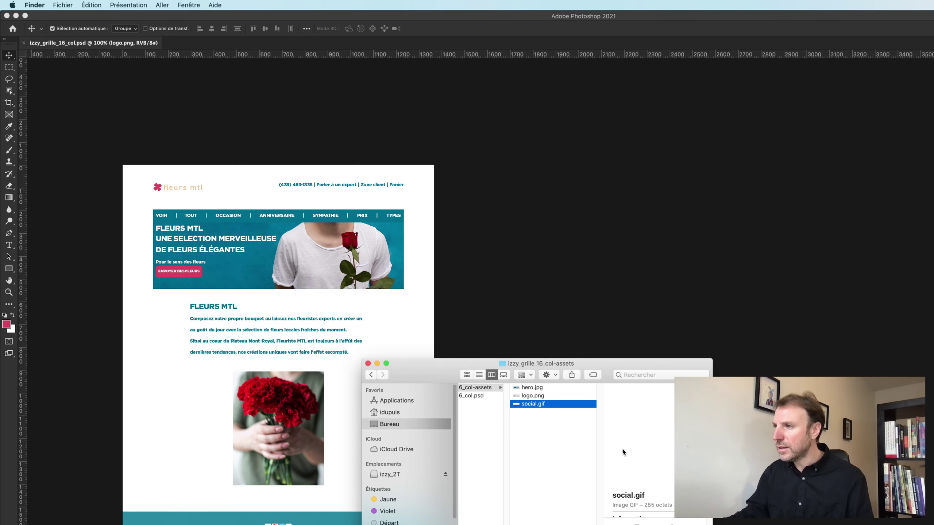
pyautogui.click(558, 396)
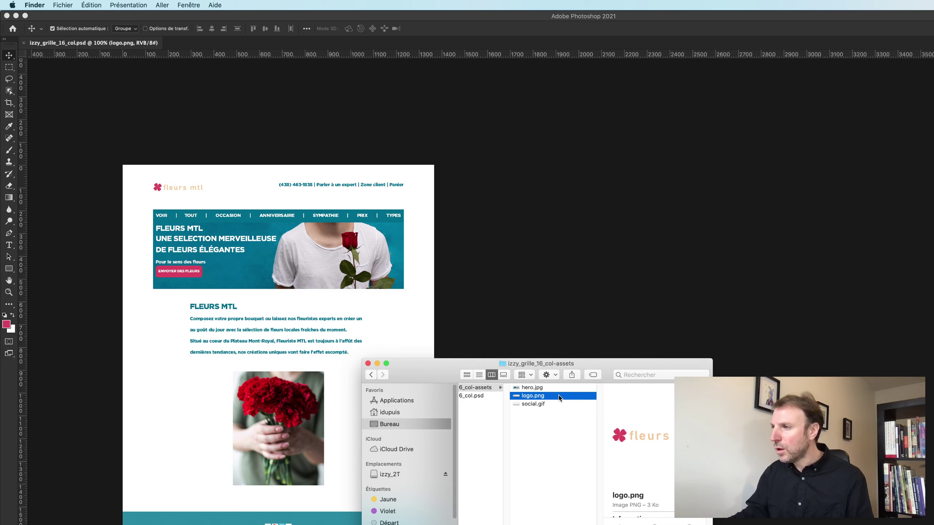
pyautogui.press('space')
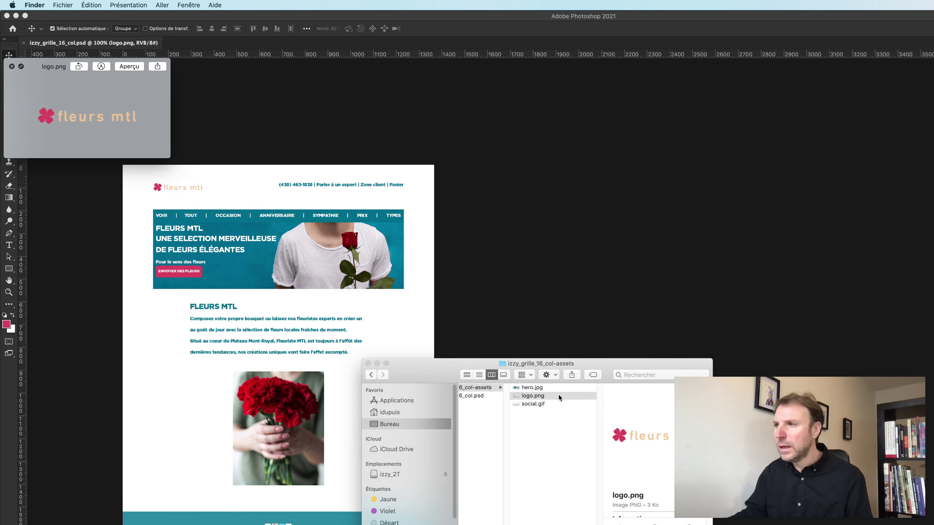
pyautogui.press('space')
pyautogui.click(539, 333)
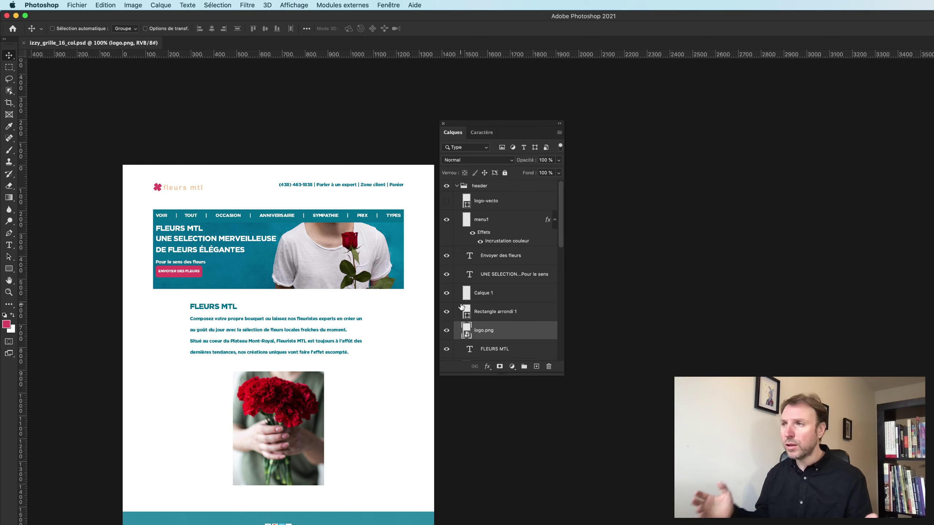
# Hide the logo.png layer, then show and select the logo-vecto layer.
pyautogui.click(446, 330)
pyautogui.click(446, 201)
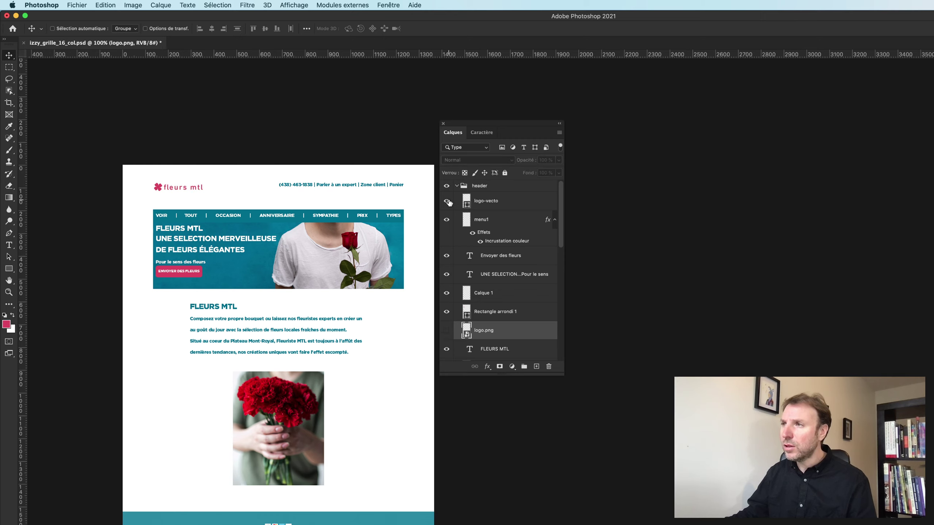
pyautogui.click(474, 205)
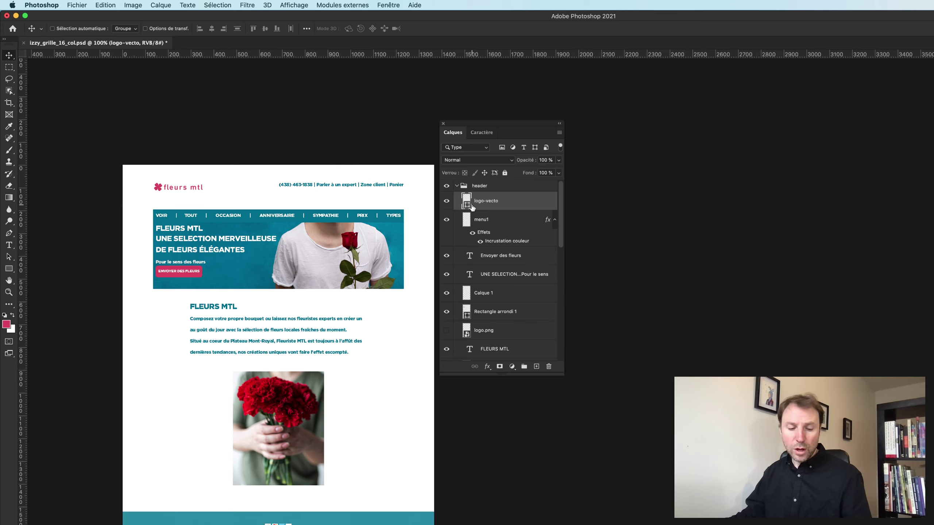
pyautogui.press('super+Tab')
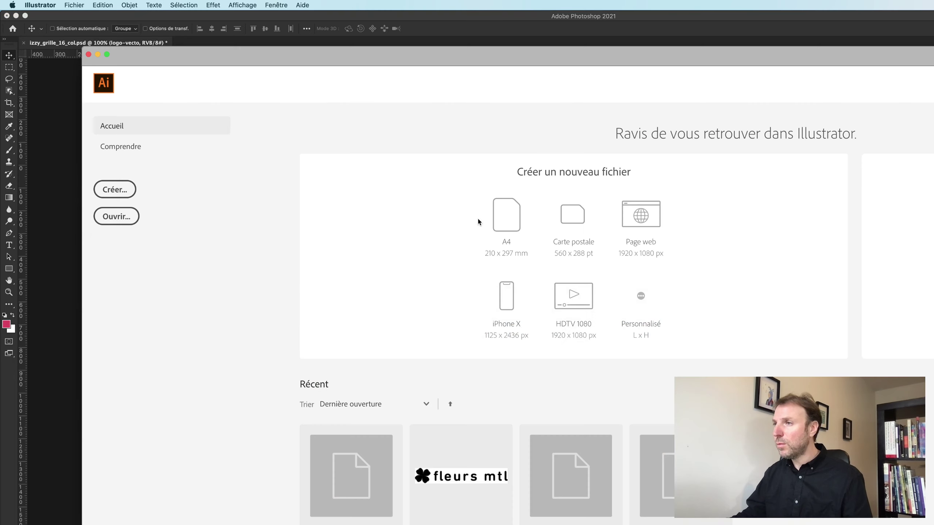
pyautogui.press('super+Tab')
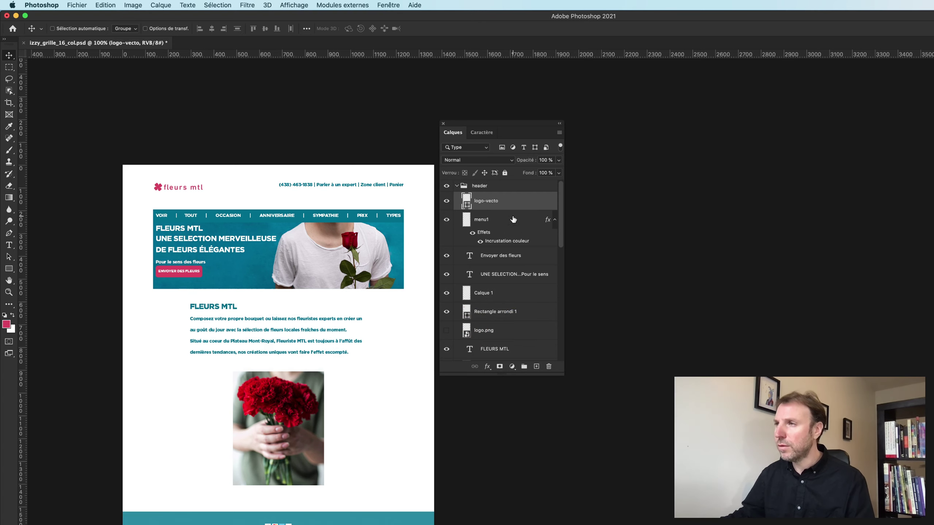
# Rename the logo-vecto layer to logo-vecto.svg and save the document.
pyautogui.doubleClick(486, 201)
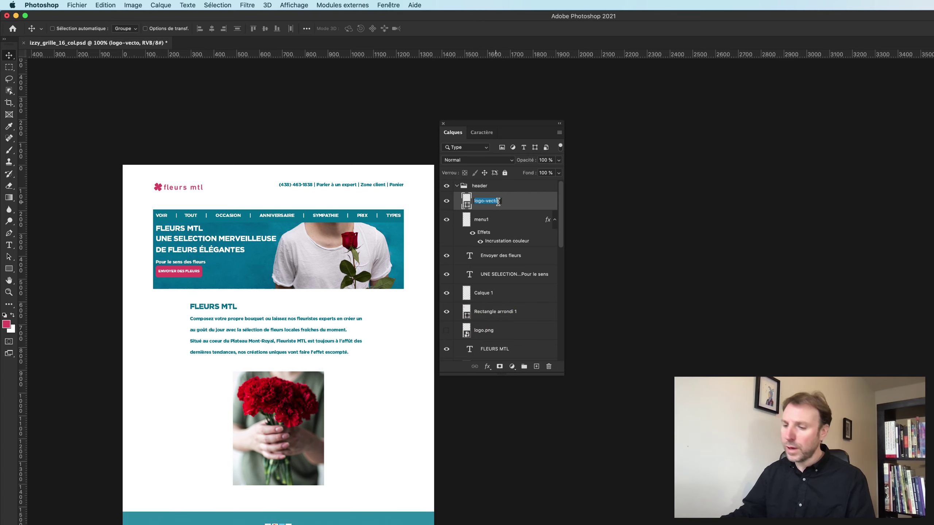
pyautogui.click(498, 202)
pyautogui.write('.svg')
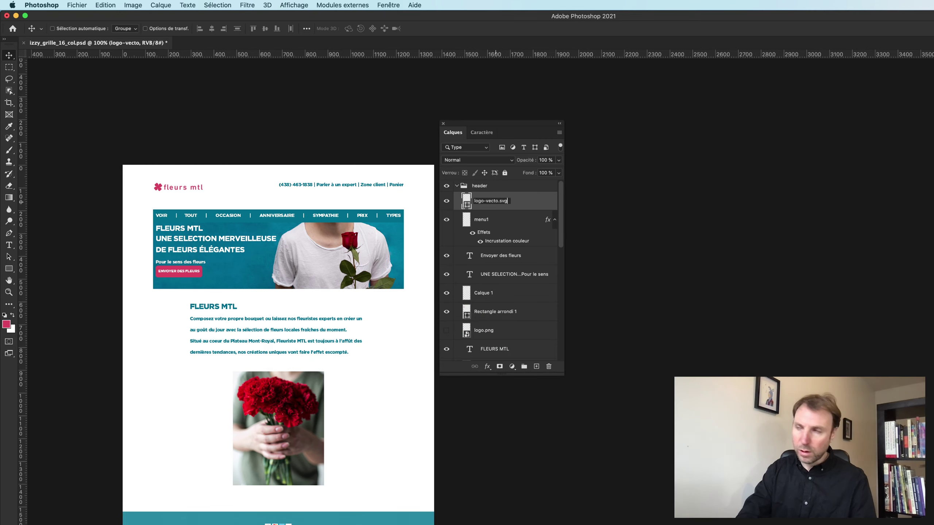
pyautogui.press('Return')
pyautogui.click(537, 191)
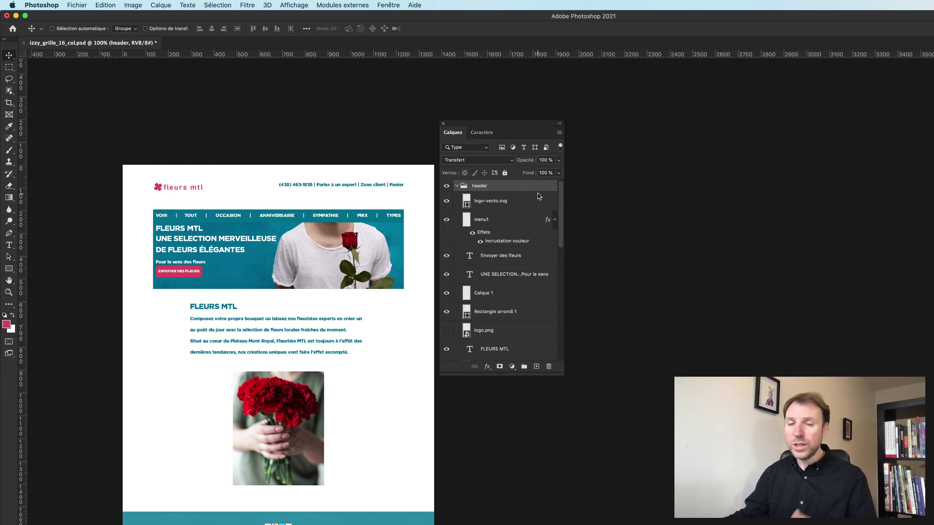
pyautogui.click(536, 201)
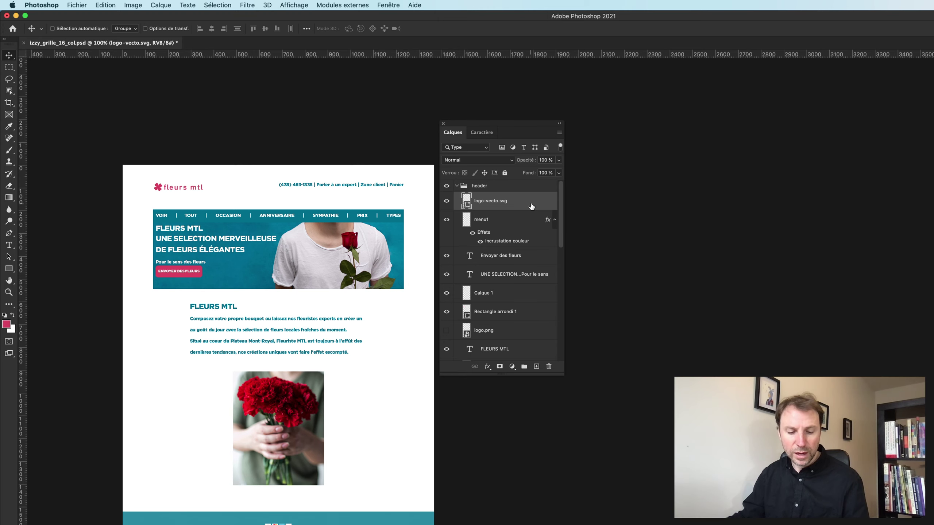
pyautogui.press('super+s')
# Quick Look logo-vecto.svg in the Finder assets folder to confirm it shows the fleurs mtl logo.
pyautogui.press('super+Tab')
pyautogui.press('super+Tab')
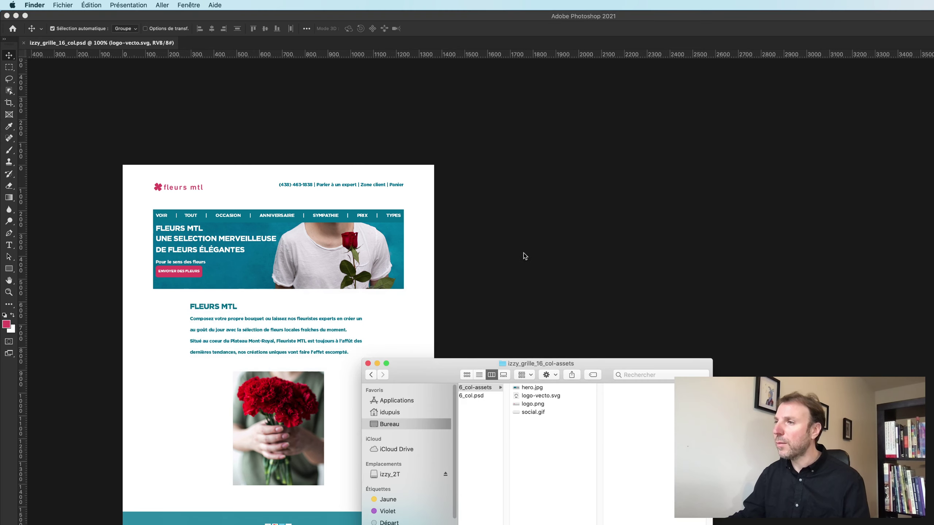
pyautogui.click(532, 396)
pyautogui.press('space')
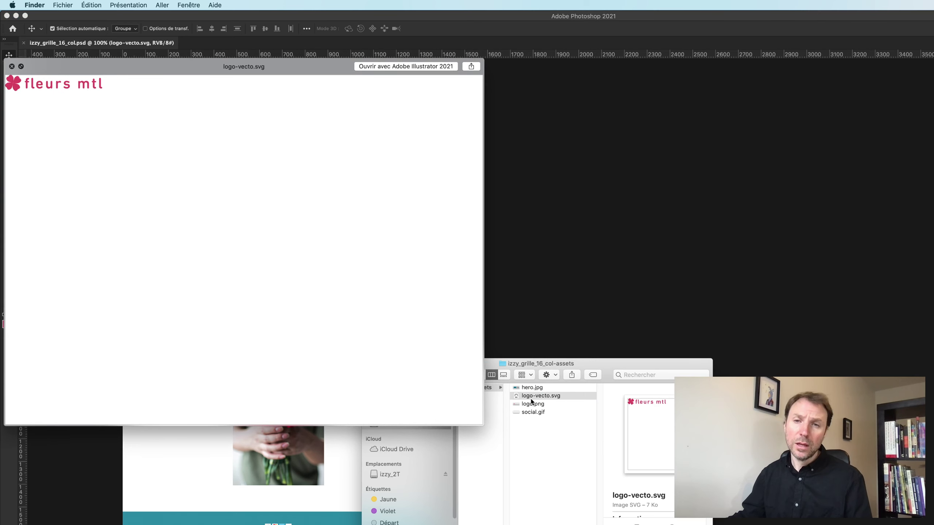
pyautogui.press('space')
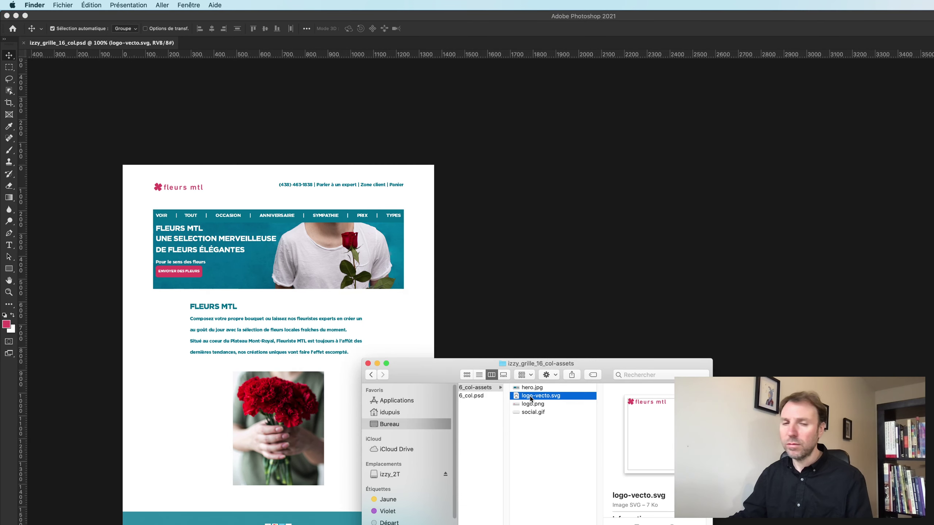
# Rename the hero layer to '200% hero.jpg60%', then switch to Finder.
pyautogui.click(481, 322)
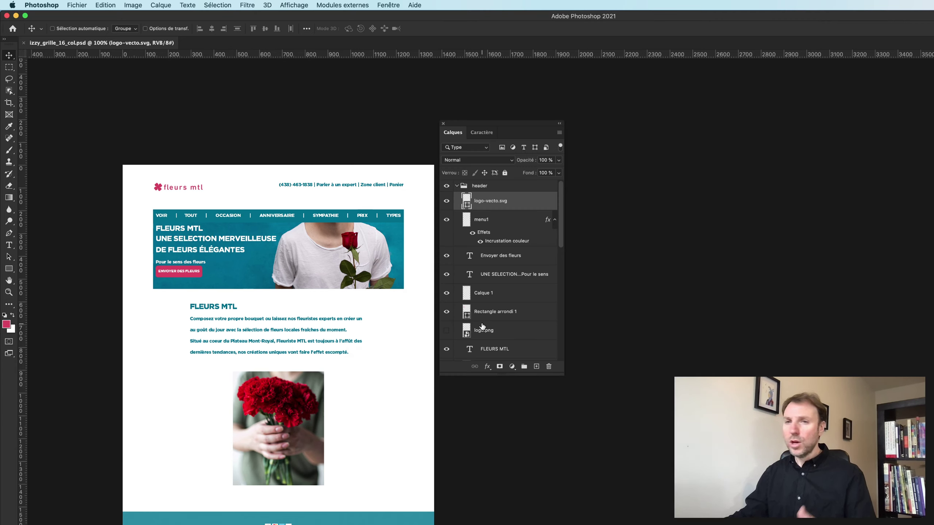
pyautogui.scroll(-2, 482, 326)
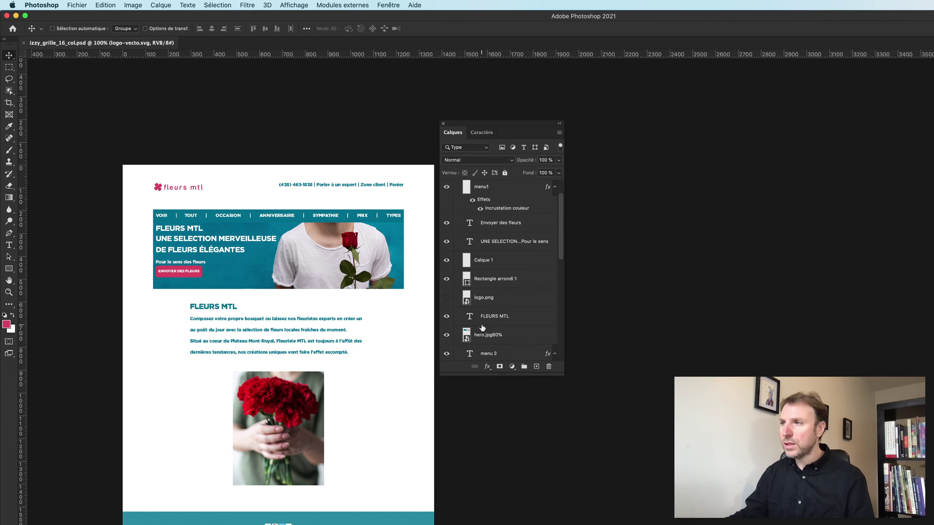
pyautogui.scroll(-1, 482, 324)
pyautogui.doubleClick(483, 313)
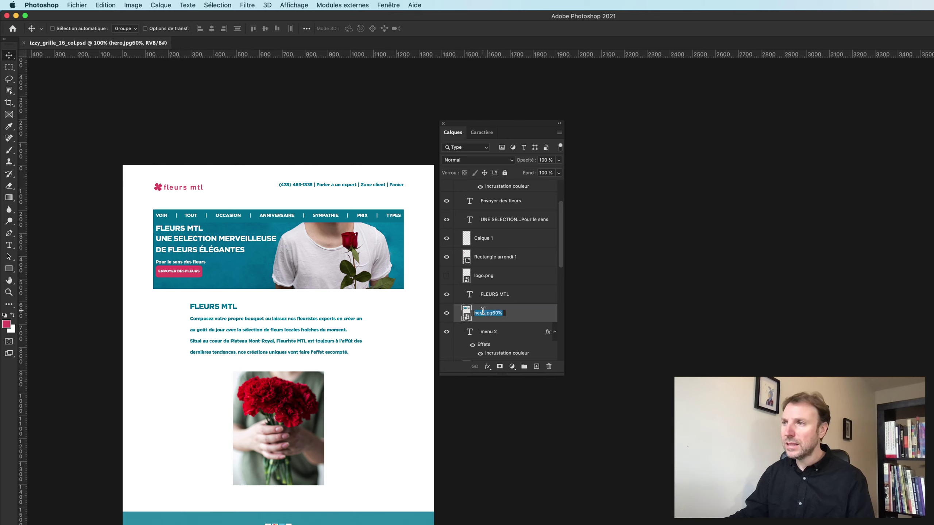
pyautogui.press('Left')
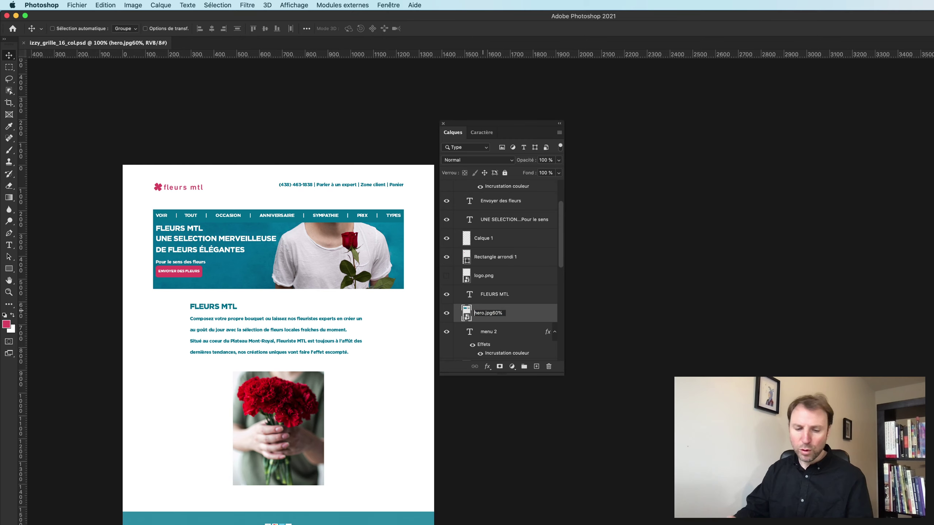
pyautogui.write('200%')
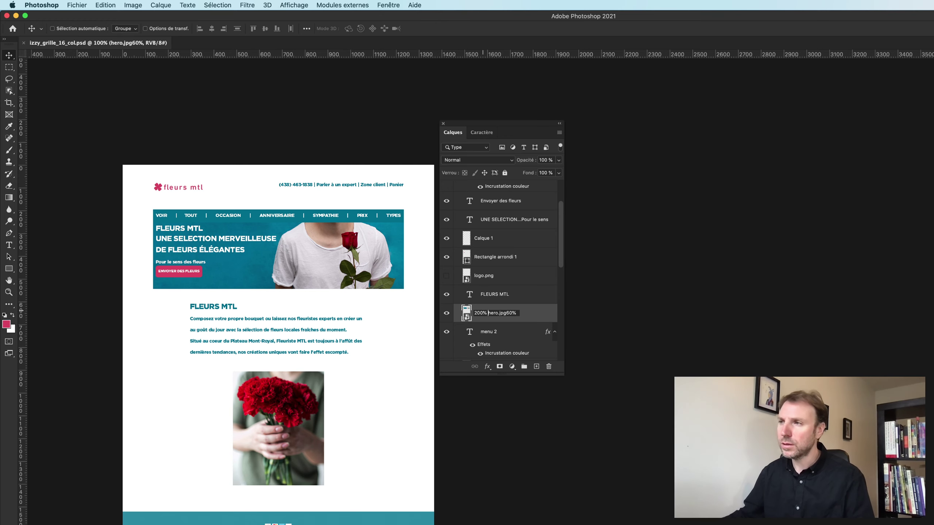
pyautogui.press('Return')
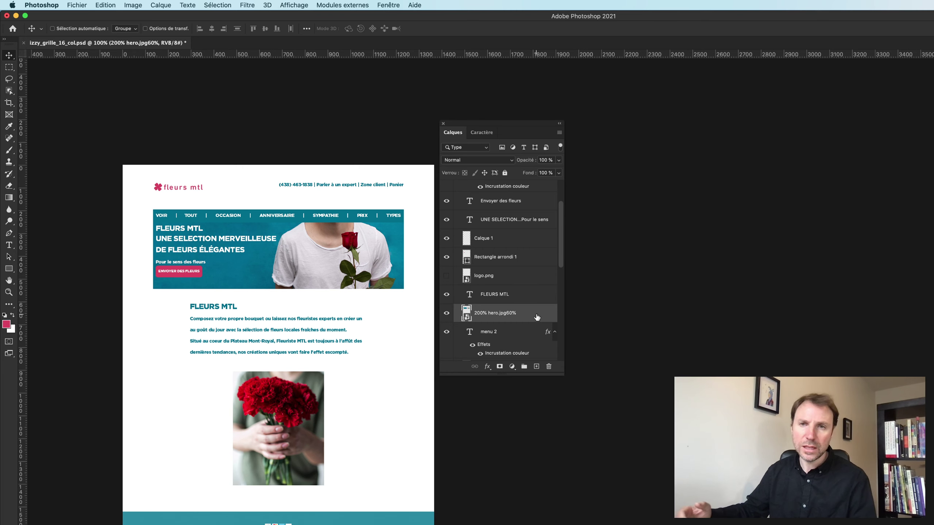
pyautogui.press('super+Tab')
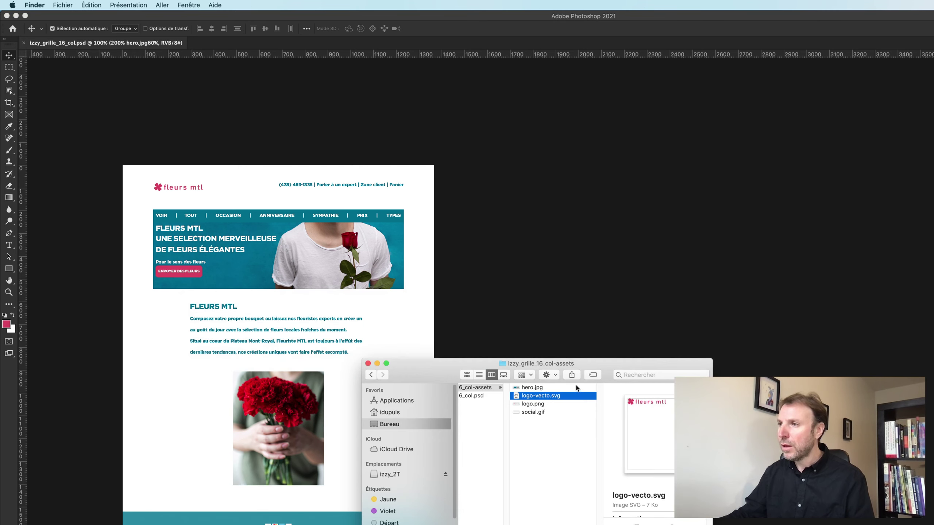
# Quick Look the regenerated 114 KB hero.jpg in the assets folder, then return to Photoshop.
pyautogui.click(576, 387)
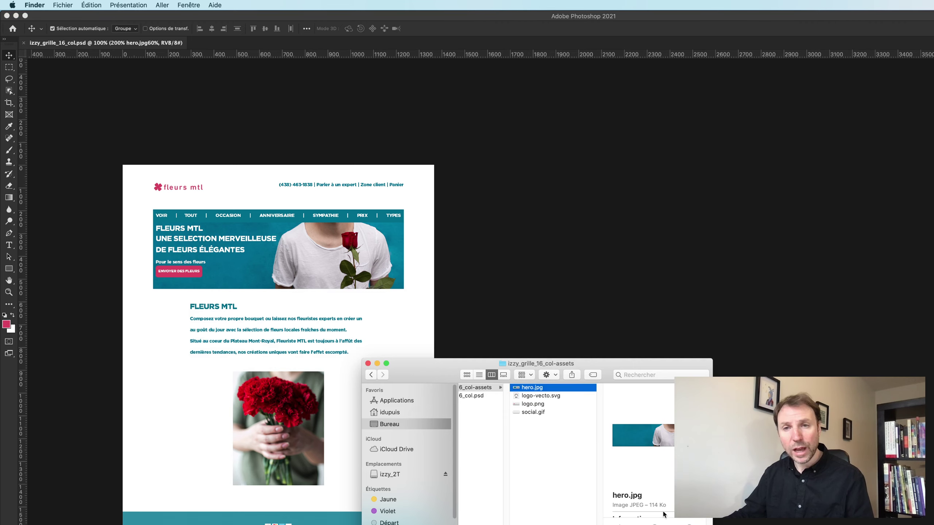
pyautogui.press('space')
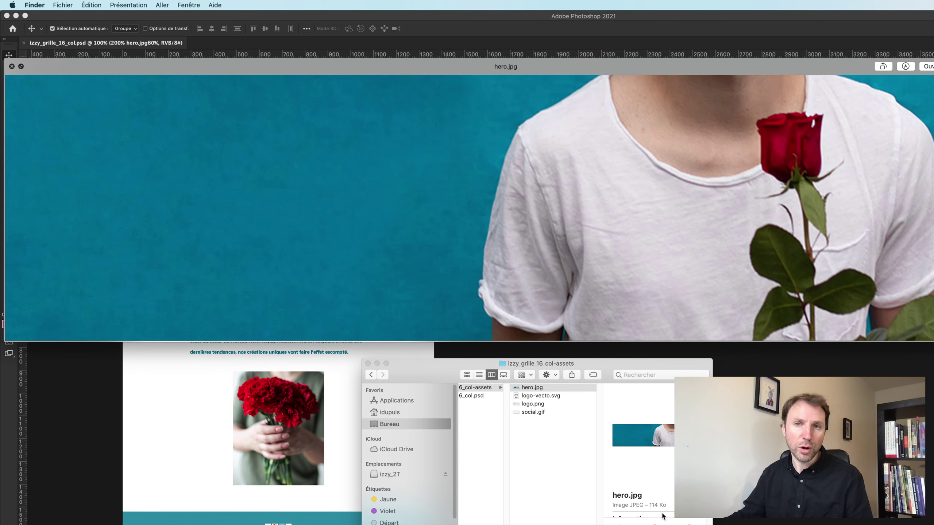
pyautogui.press('space')
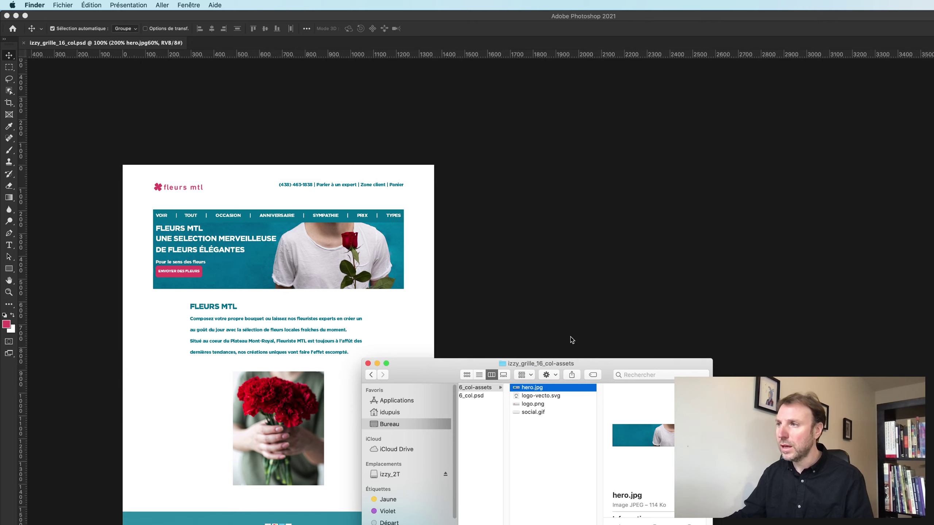
pyautogui.click(572, 339)
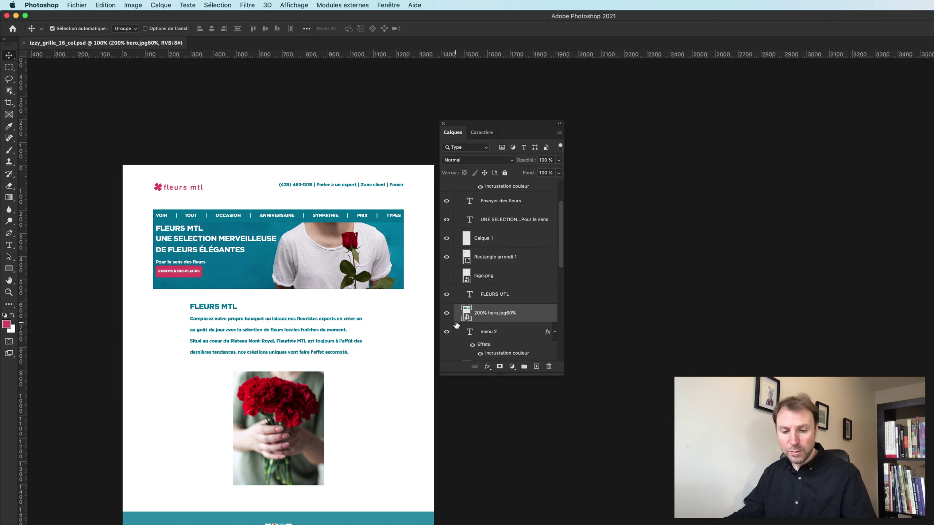
# Check the hero image's scale with Free Transform and dismiss the Layer Style dialog unchanged.
pyautogui.hotkey('ctrl', 't')
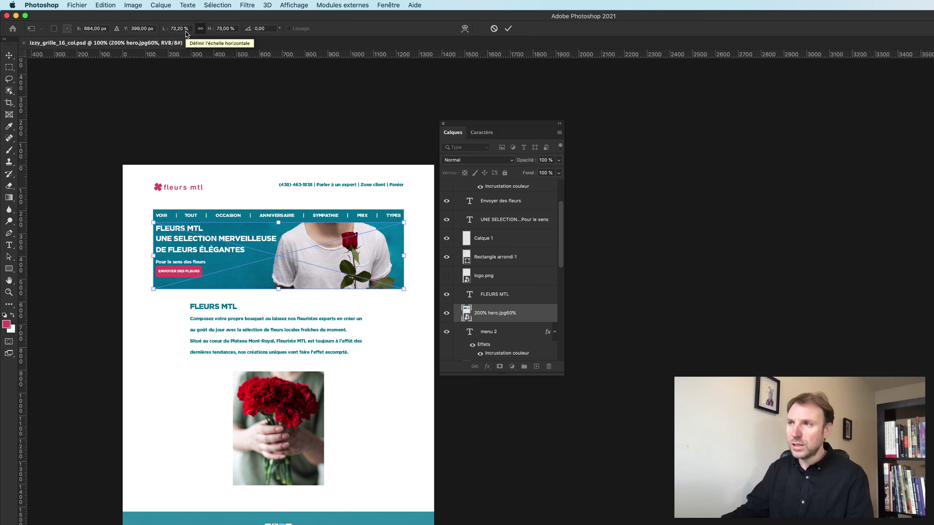
pyautogui.press('Return')
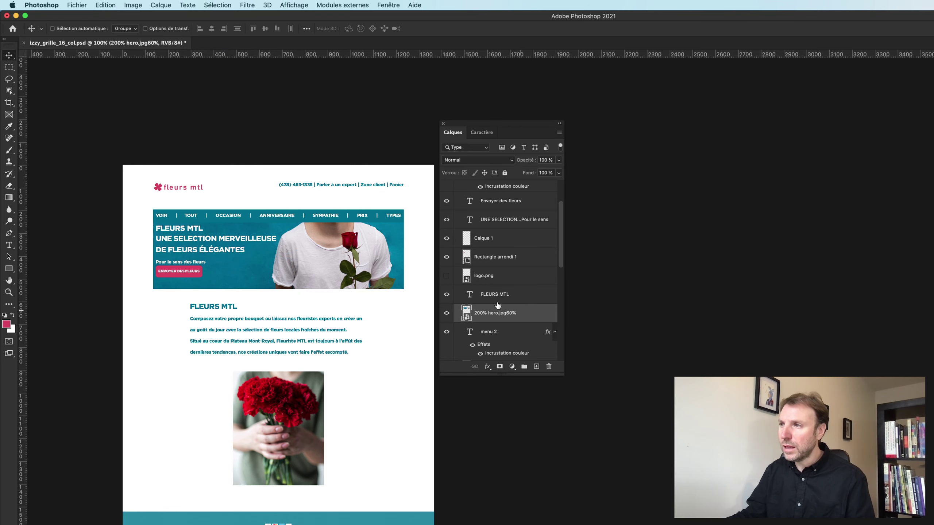
pyautogui.doubleClick(521, 313)
pyautogui.click(726, 136)
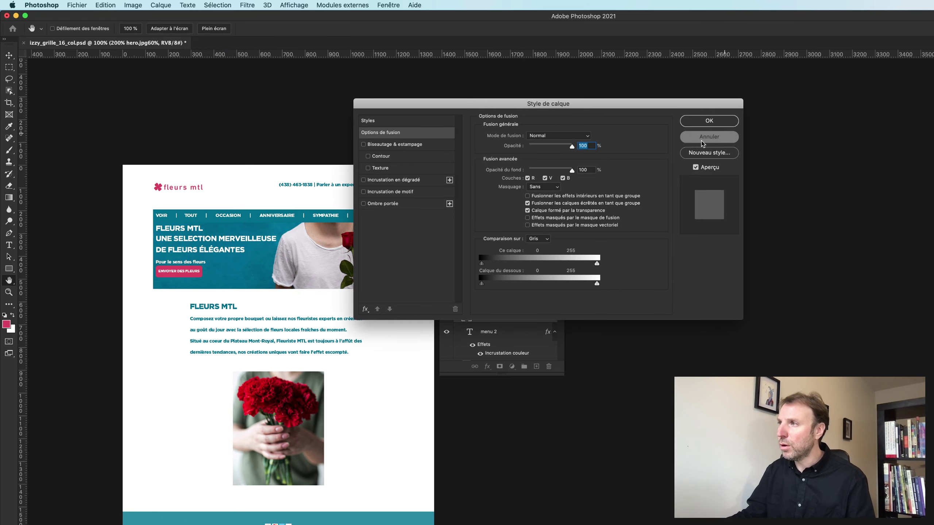
# Remove the 200% prefix so the layer reads hero.jpg60%, then open the asset-generation help page.
pyautogui.doubleClick(482, 312)
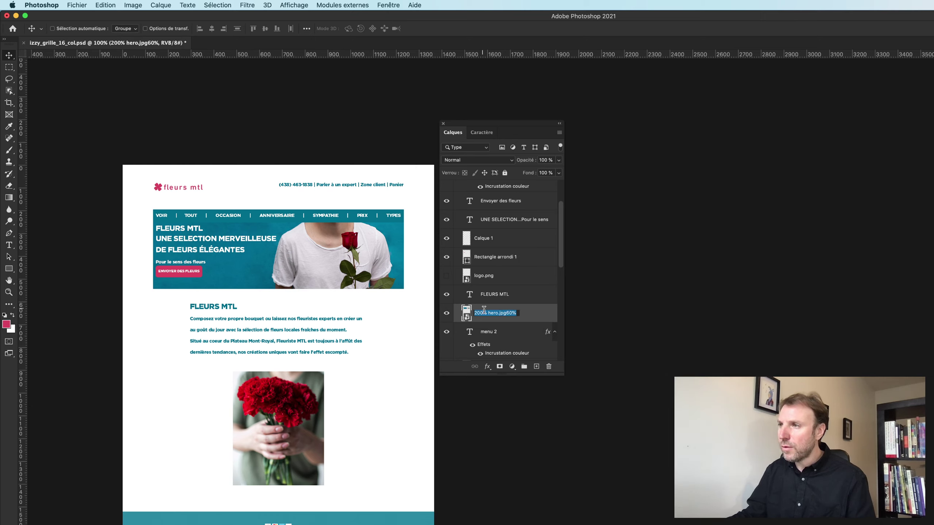
pyautogui.click(488, 312)
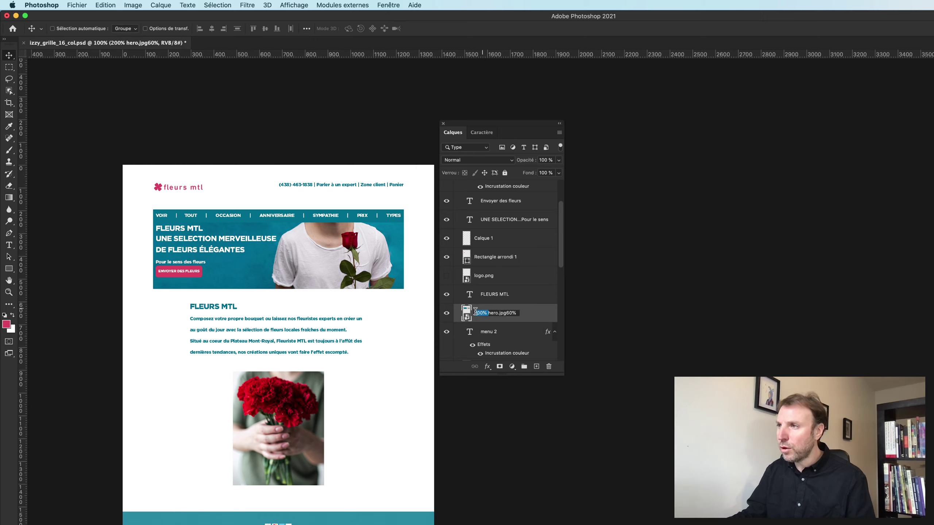
pyautogui.press('BackSpace')
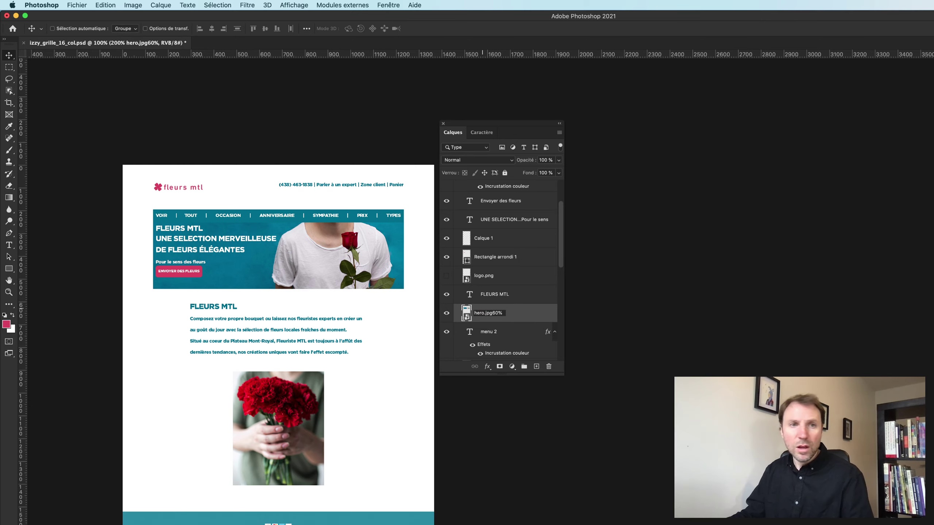
pyautogui.press('Return')
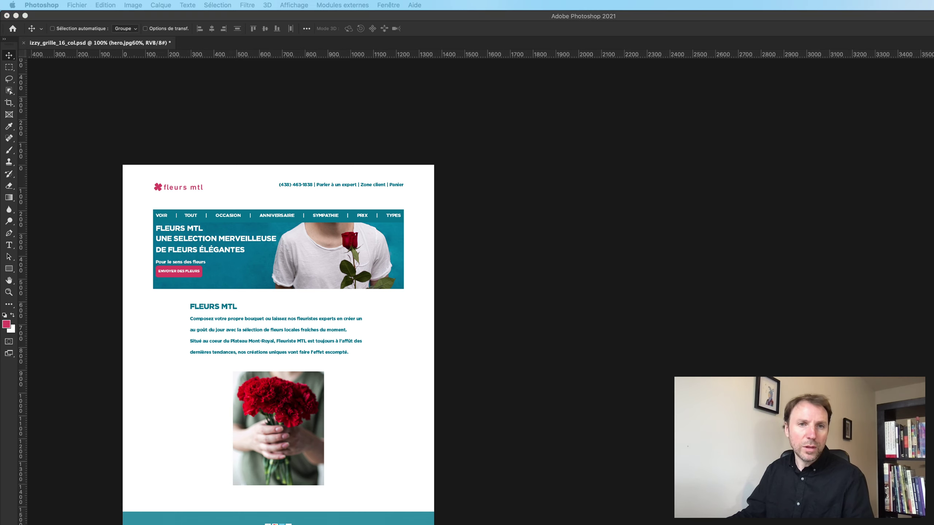
pyautogui.press('super+Tab')
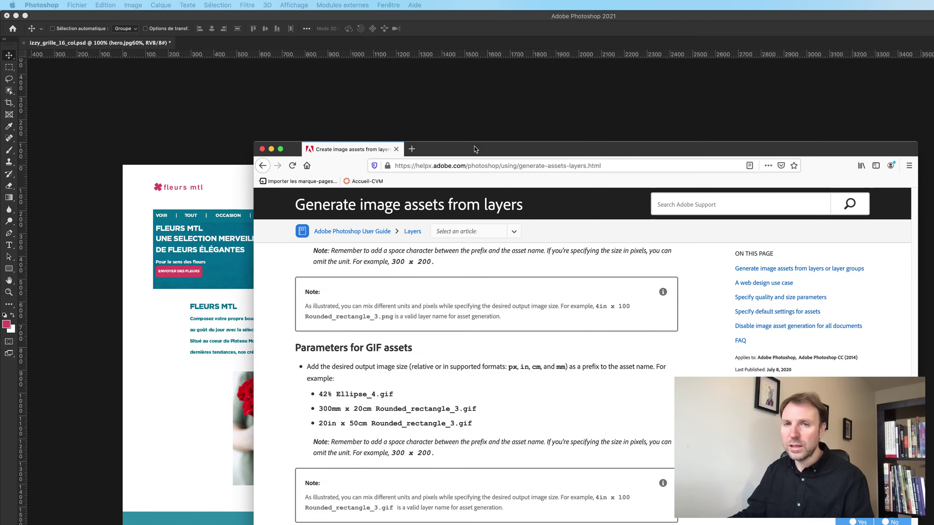
# Scroll the Adobe help page down to the 'Specify default settings for assets' section.
pyautogui.scroll(-1, 519, 379)
pyautogui.scroll(-5, 519, 380)
pyautogui.scroll(-2, 520, 382)
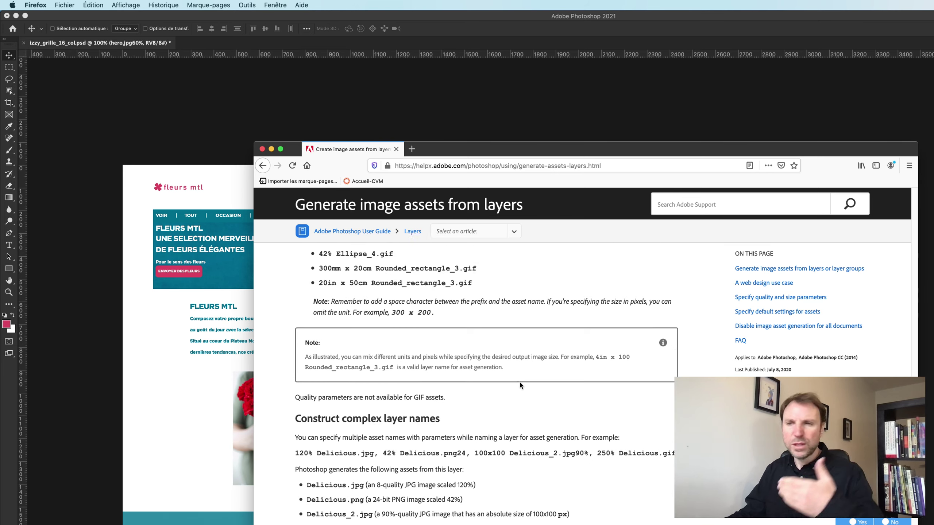
pyautogui.scroll(-3, 519, 385)
pyautogui.scroll(-1, 520, 385)
pyautogui.scroll(-5, 520, 383)
pyautogui.scroll(-2, 519, 382)
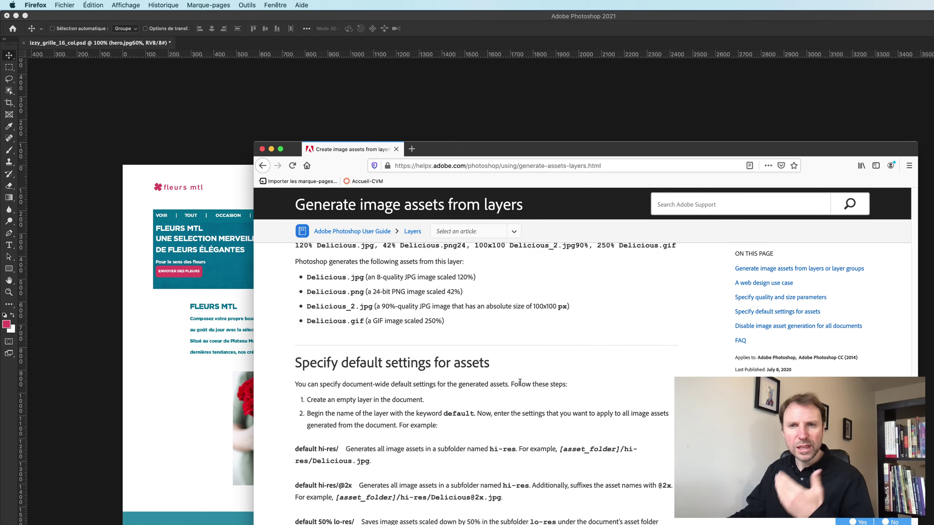
pyautogui.scroll(-2, 520, 383)
pyautogui.scroll(-1, 519, 383)
pyautogui.scroll(-2, 519, 382)
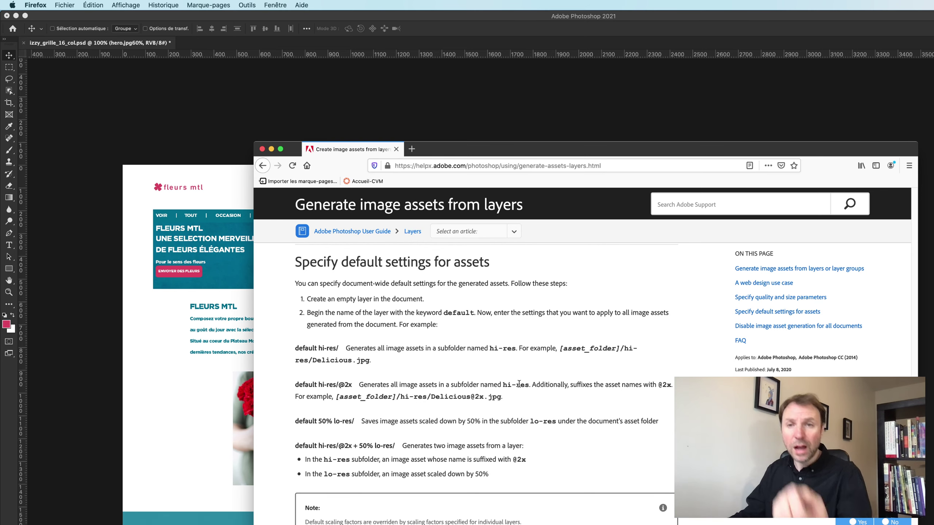
pyautogui.scroll(-1, 518, 384)
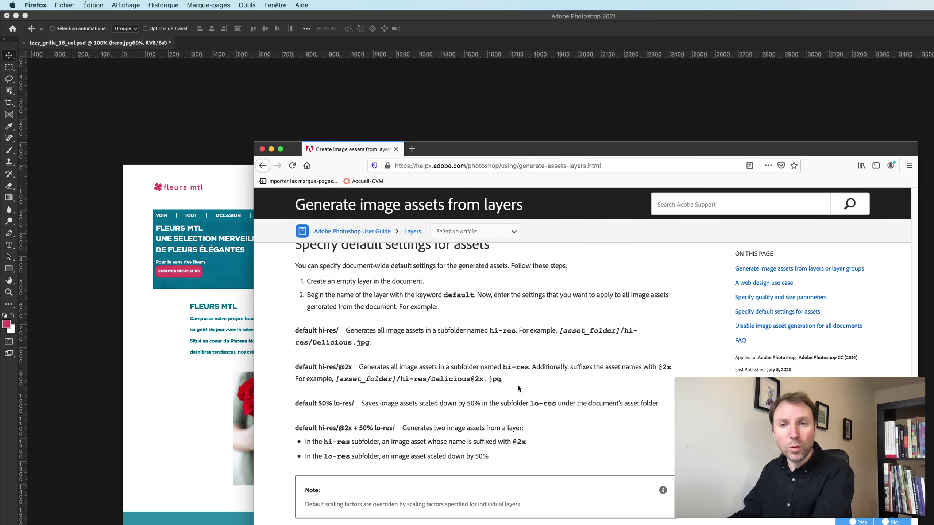